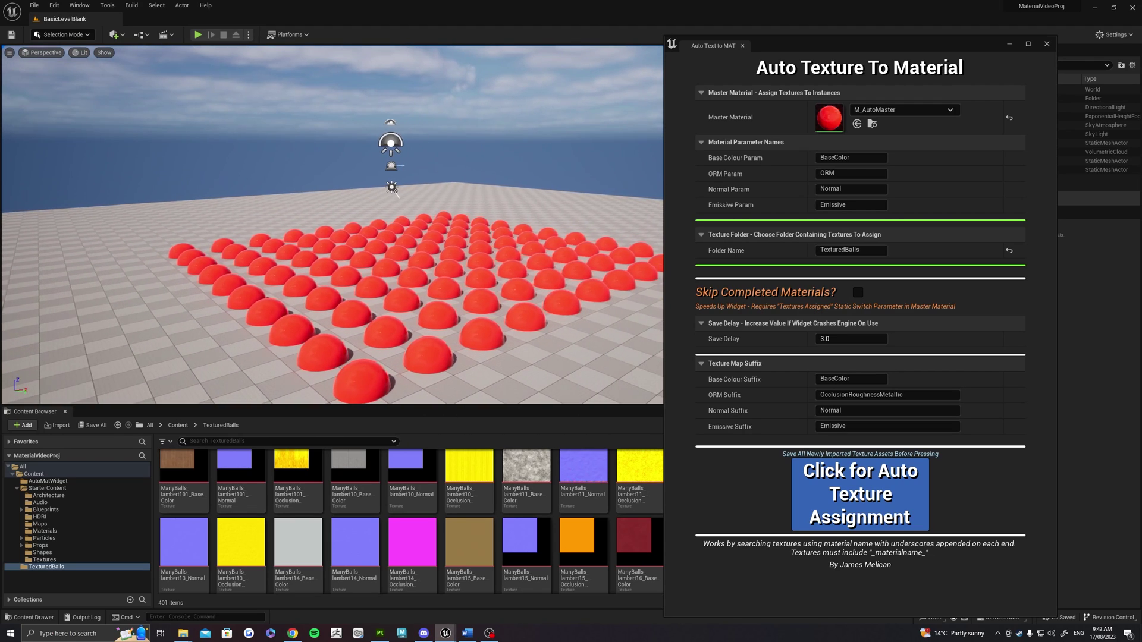
Run the auto texture assignment on the TexturedBalls folder with M_AutoMaster as the master material, then inspect the balls in the viewport
right_click_drag(462, 139, 494, 139)
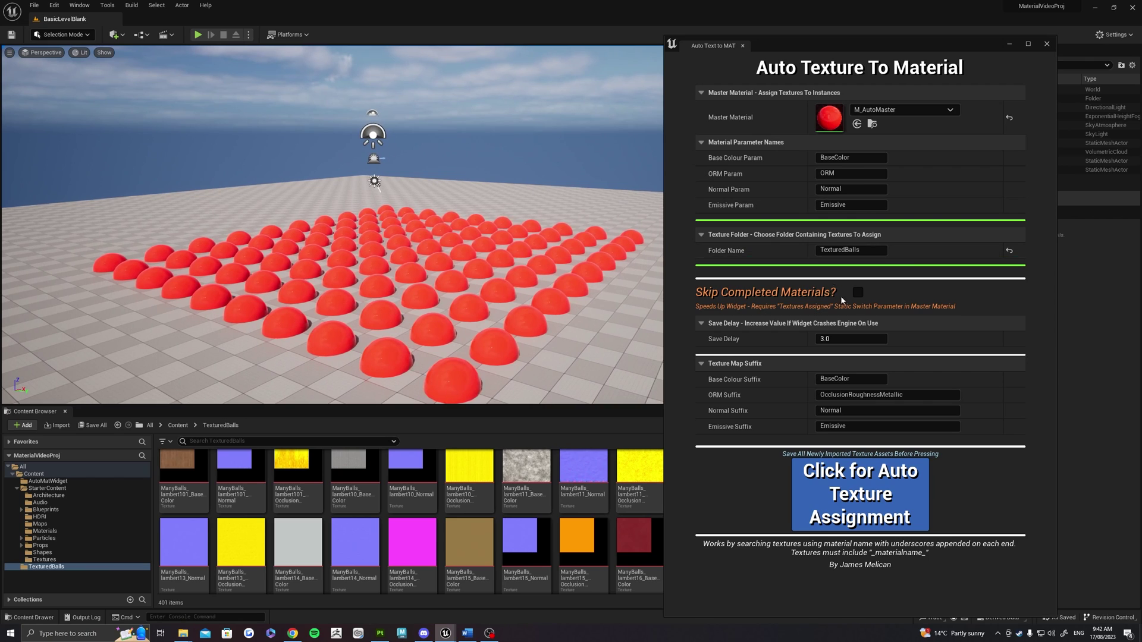
left_click(869, 500)
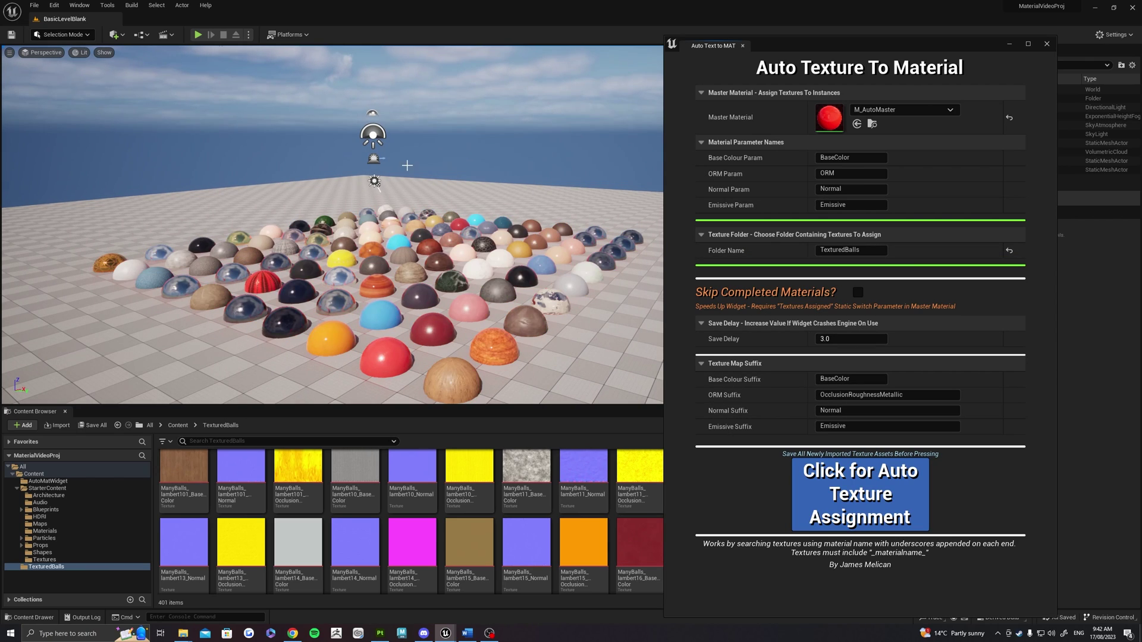
mouse_move(489, 346)
right_mouse_down()
mouse_move(473, 346)
mouse_move(517, 349)
right_mouse_up()
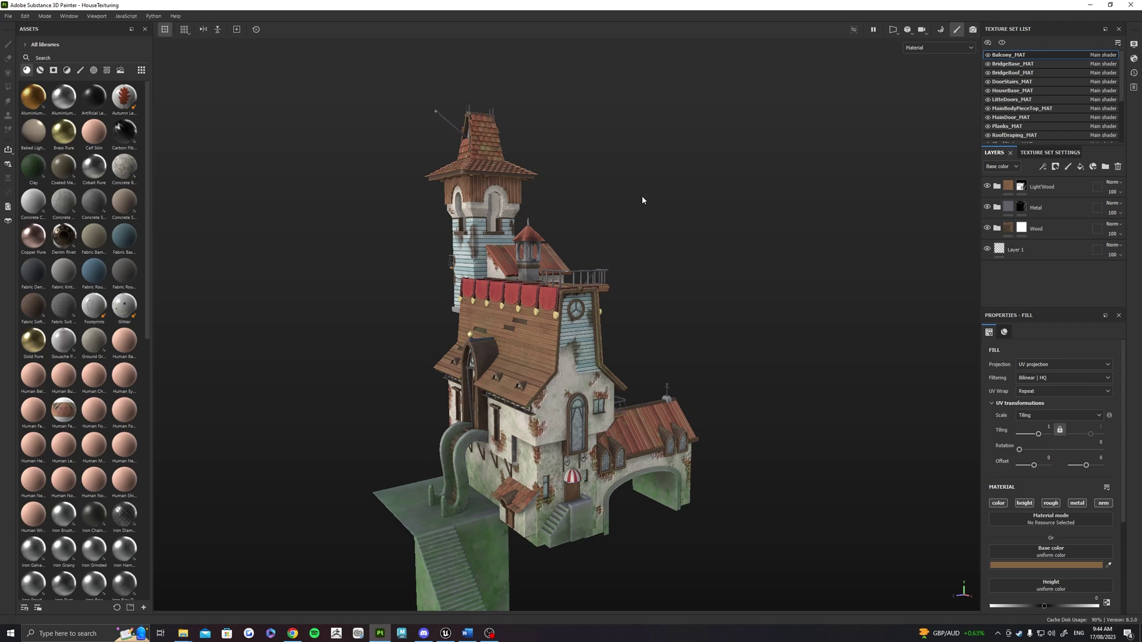
In Substance 3D Painter, export all house texture sets to the WidgetTextureExports folder using the Unreal Engine 4 (Packed) template and open the output directory
mouse_move(641, 195)
left_mouse_down("alt")
mouse_move(658, 237)
mouse_move(698, 230)
mouse_move(552, 216)
mouse_move(499, 327)
mouse_move(613, 220)
mouse_move(604, 232)
mouse_move(674, 272)
mouse_move(586, 225)
mouse_move(634, 252)
mouse_move(662, 247)
mouse_move(561, 248)
left_mouse_up("alt")
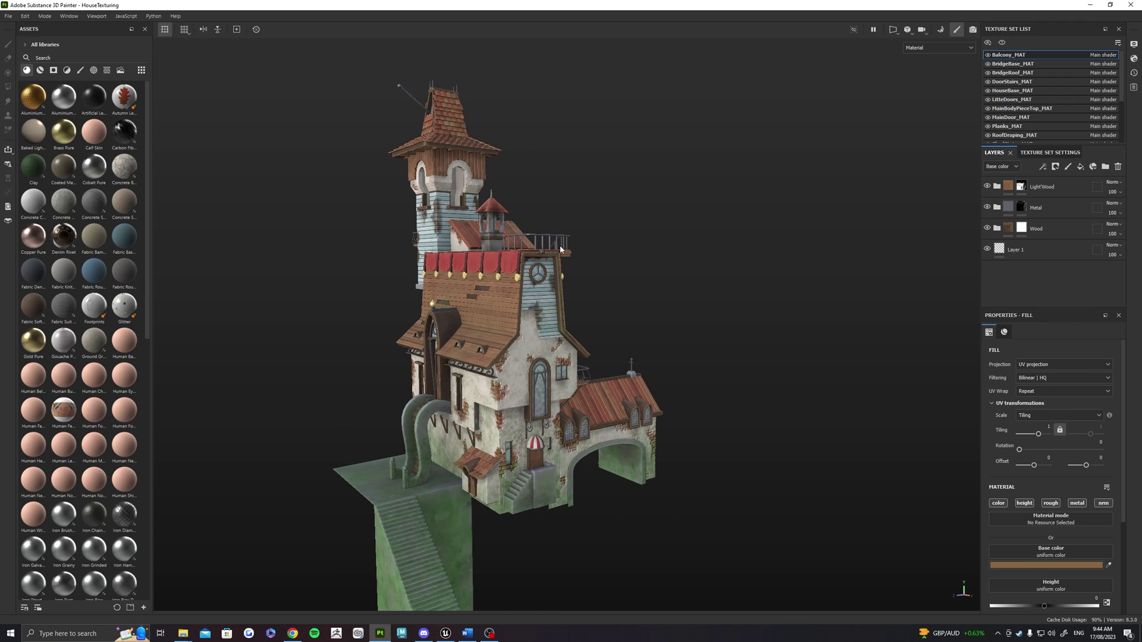
left_click_drag(491, 221, 431, 225, "alt")
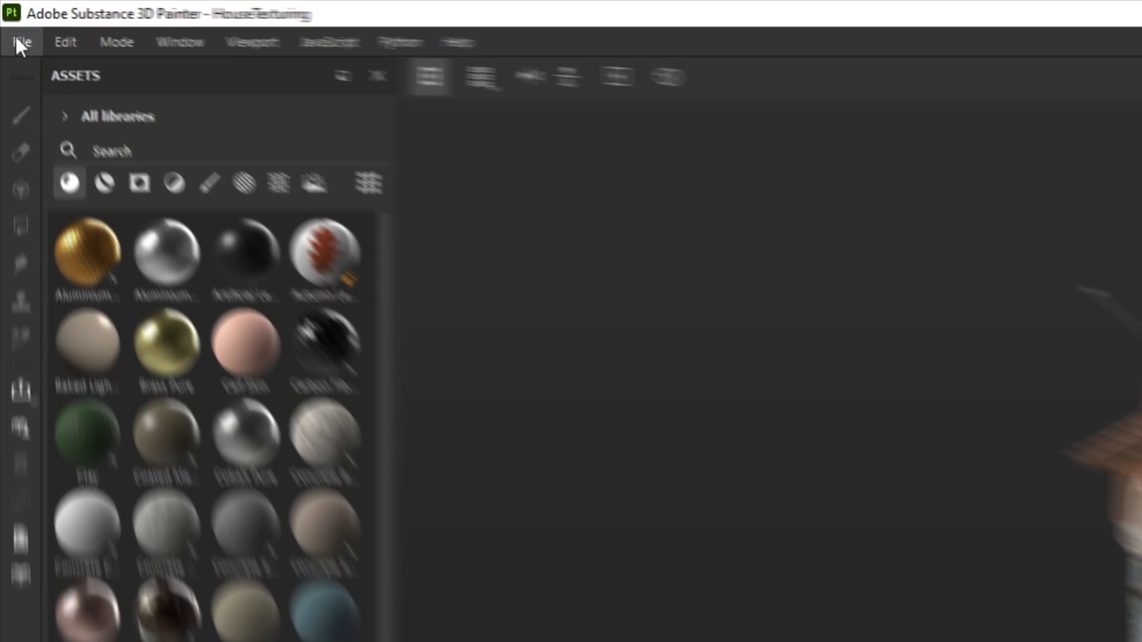
left_click(13, 16)
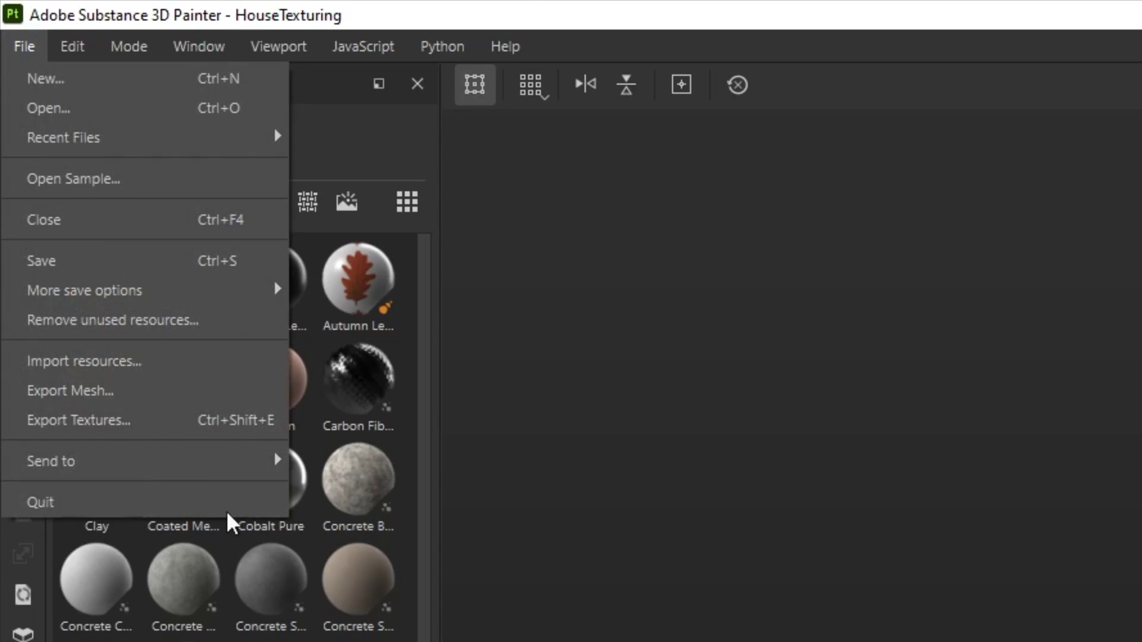
left_click(31, 144)
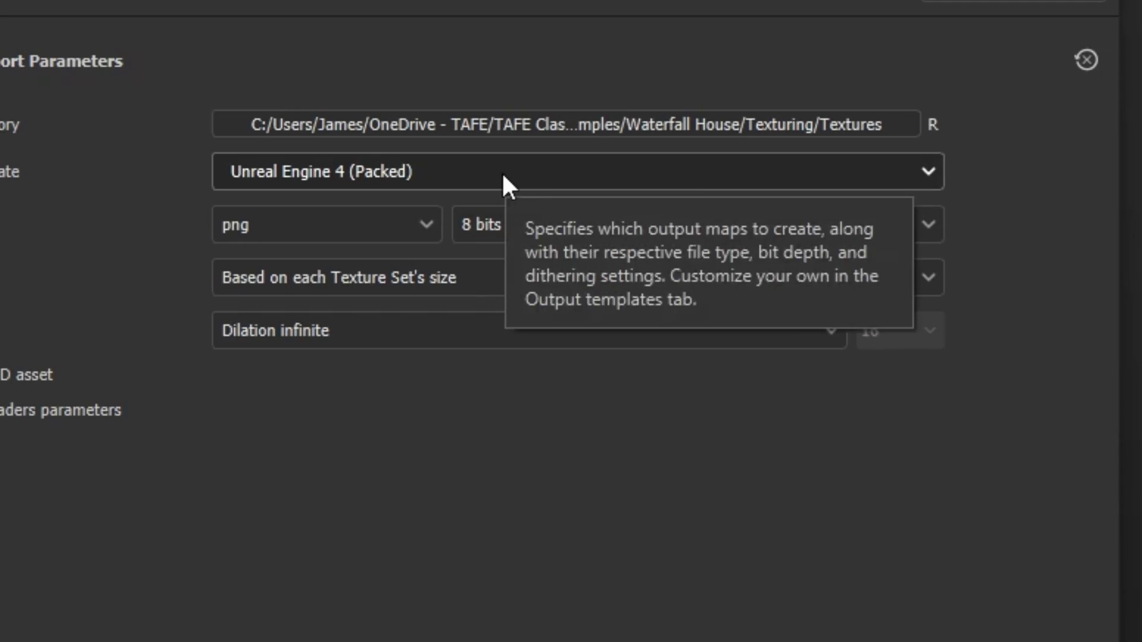
left_click(668, 179)
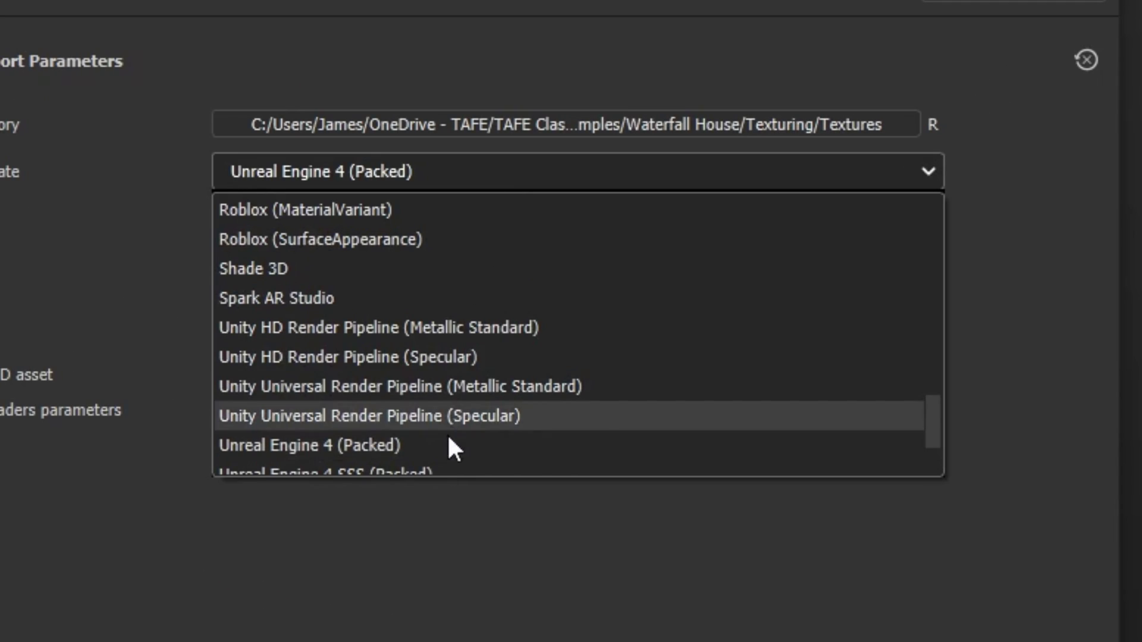
scroll(449, 439, "down", 2)
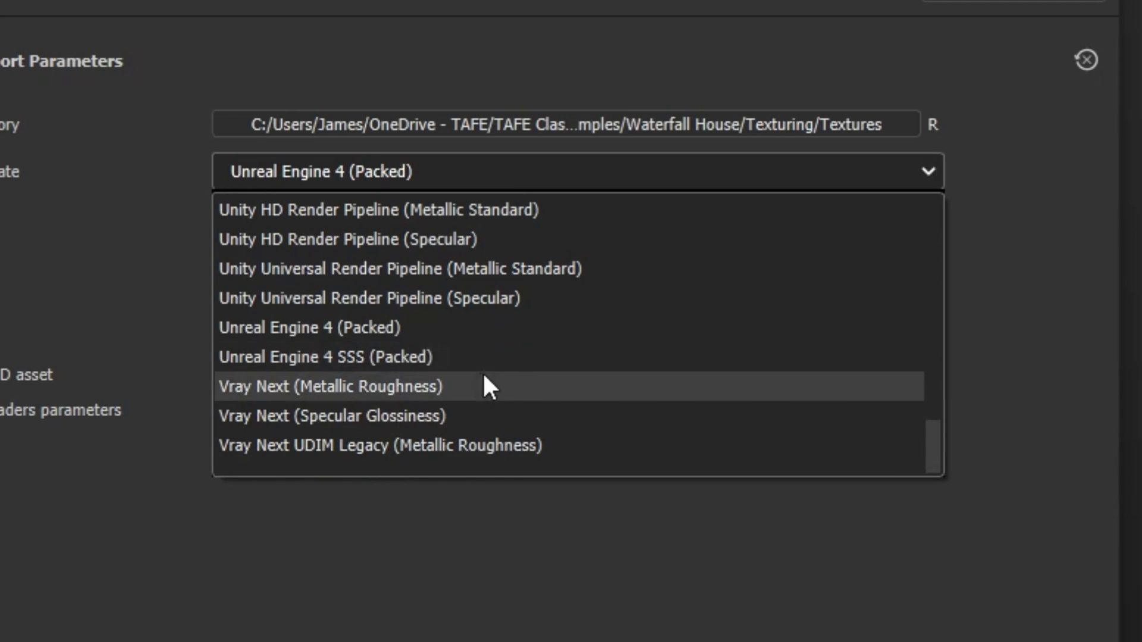
left_click(454, 332)
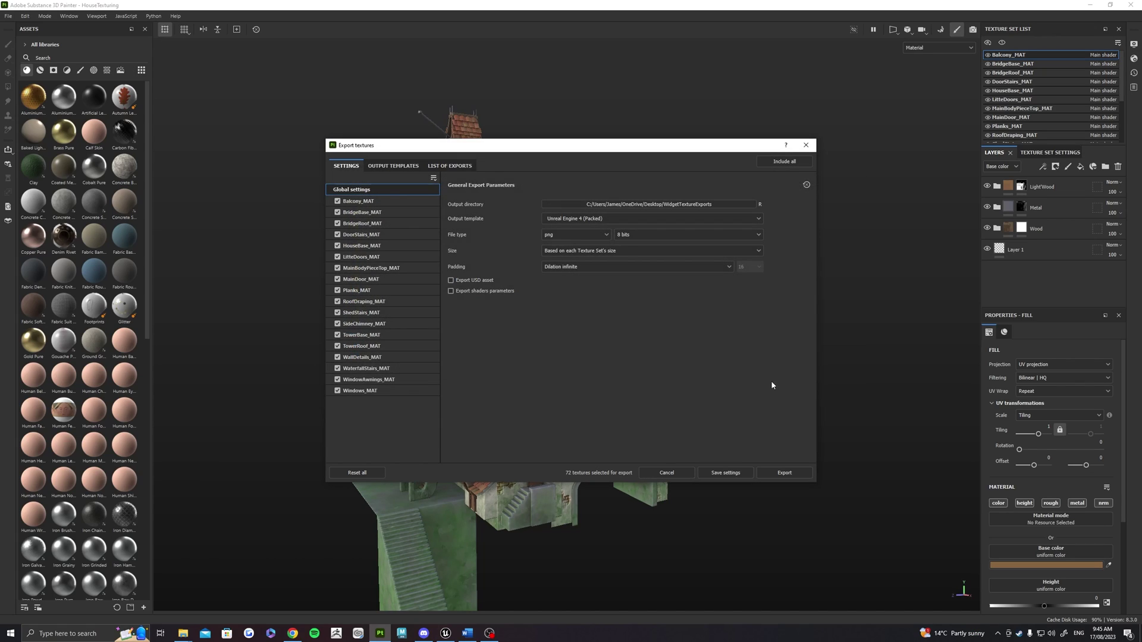
left_click(786, 474)
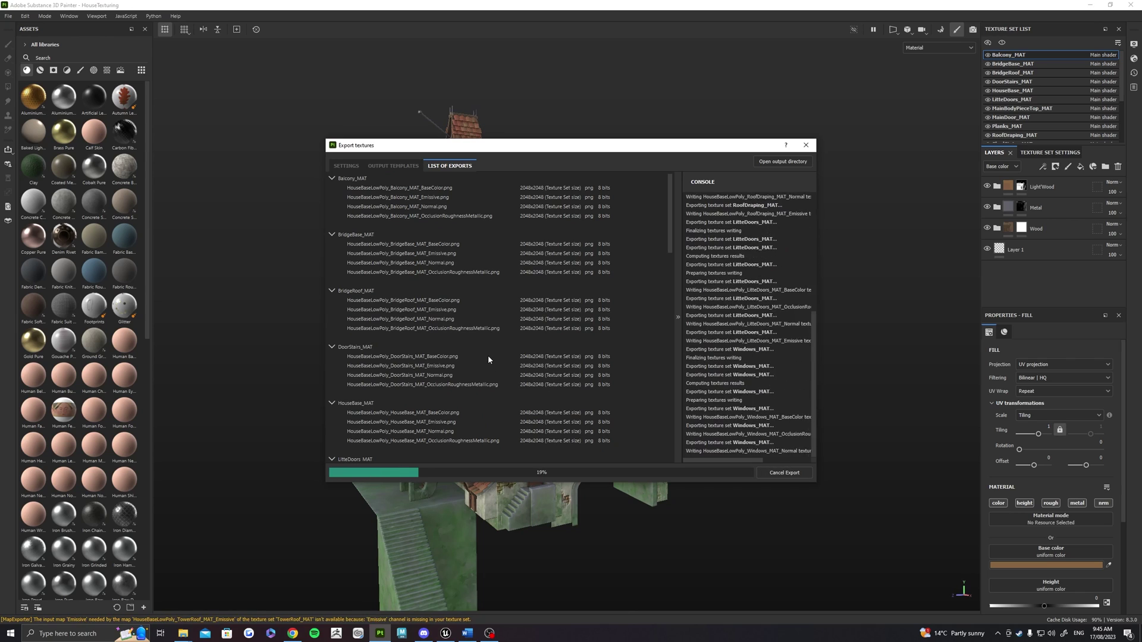
left_click(783, 161)
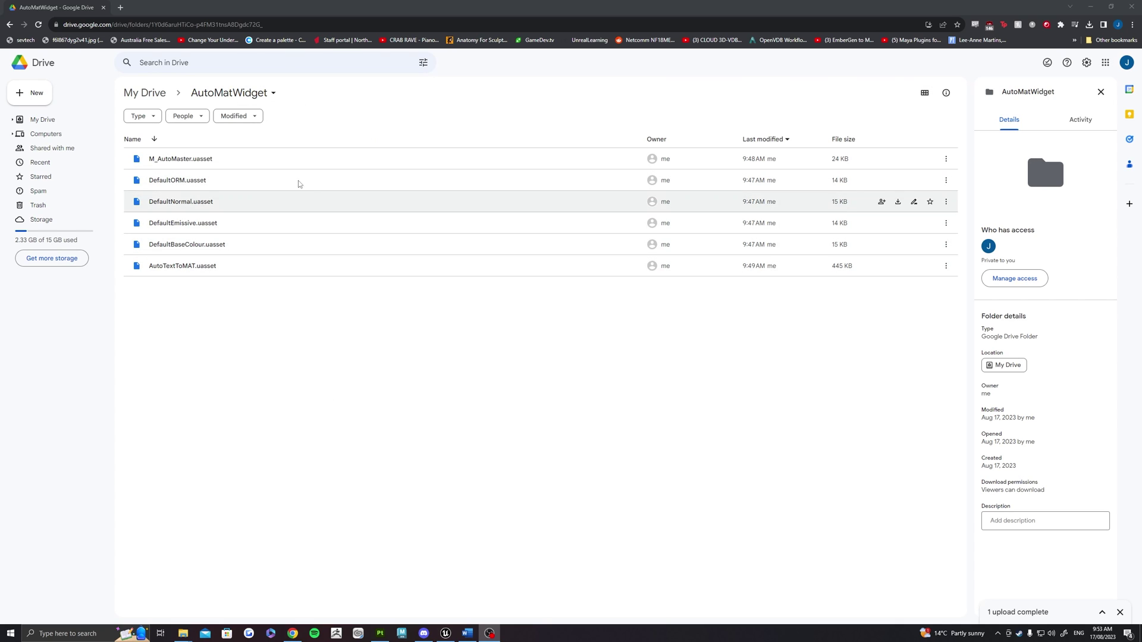
In Google Drive, download the AutoMatWidget folder and check its contents in the extracted download
left_click(272, 94)
left_click(226, 156)
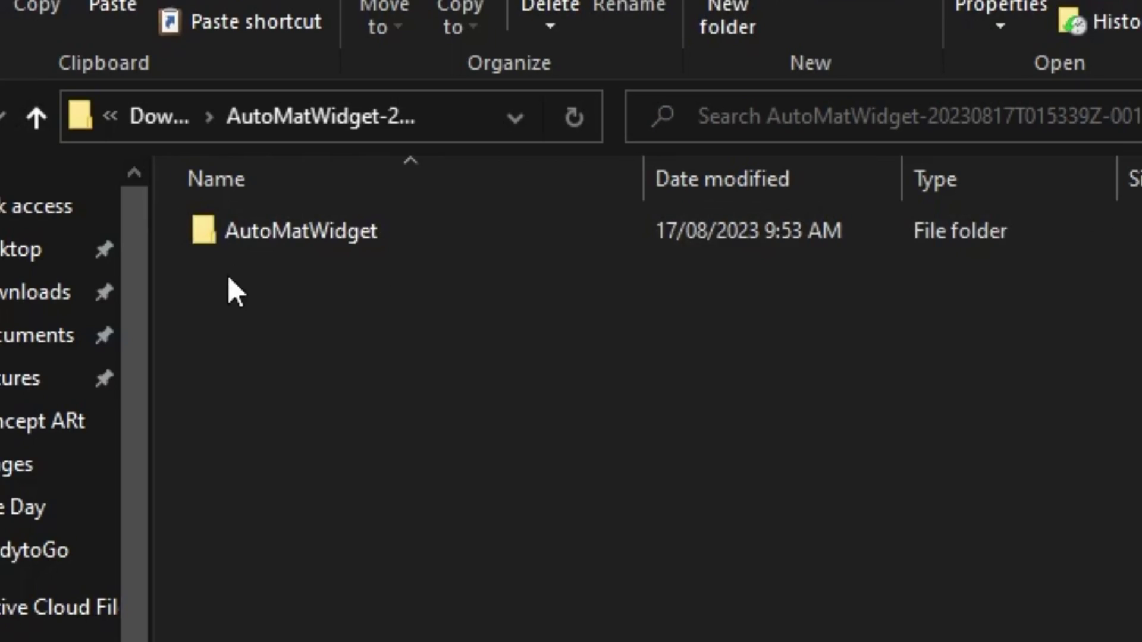
double_click(569, 207)
left_click(0, 116)
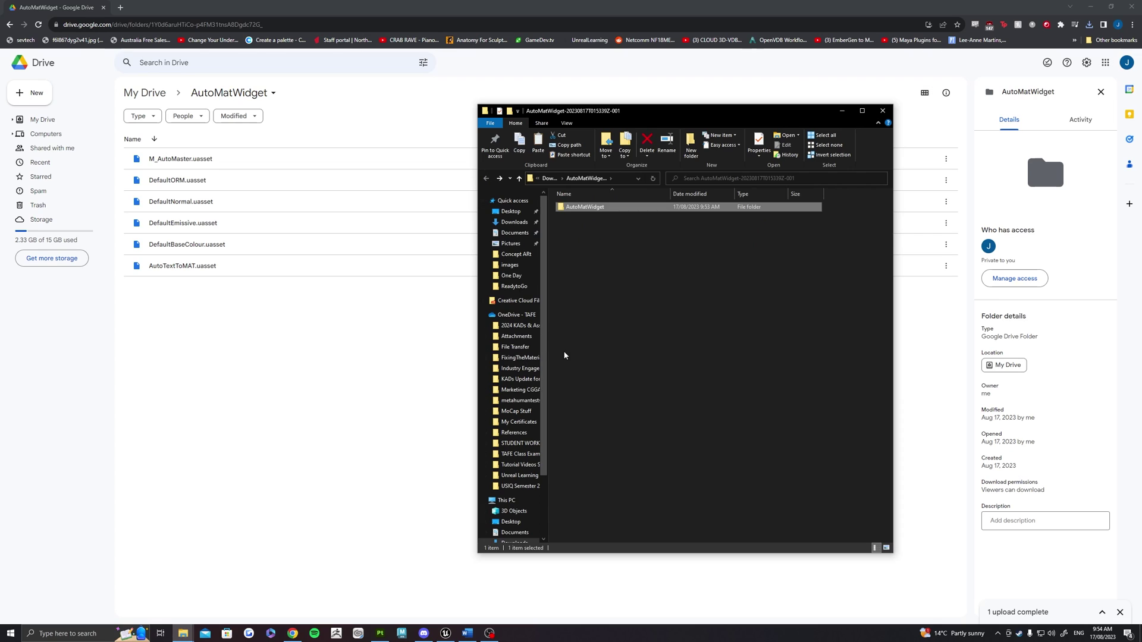
Switch to Unreal Engine and show the project's Content folder in File Explorer, placed clear of the other folder window
left_click(446, 635)
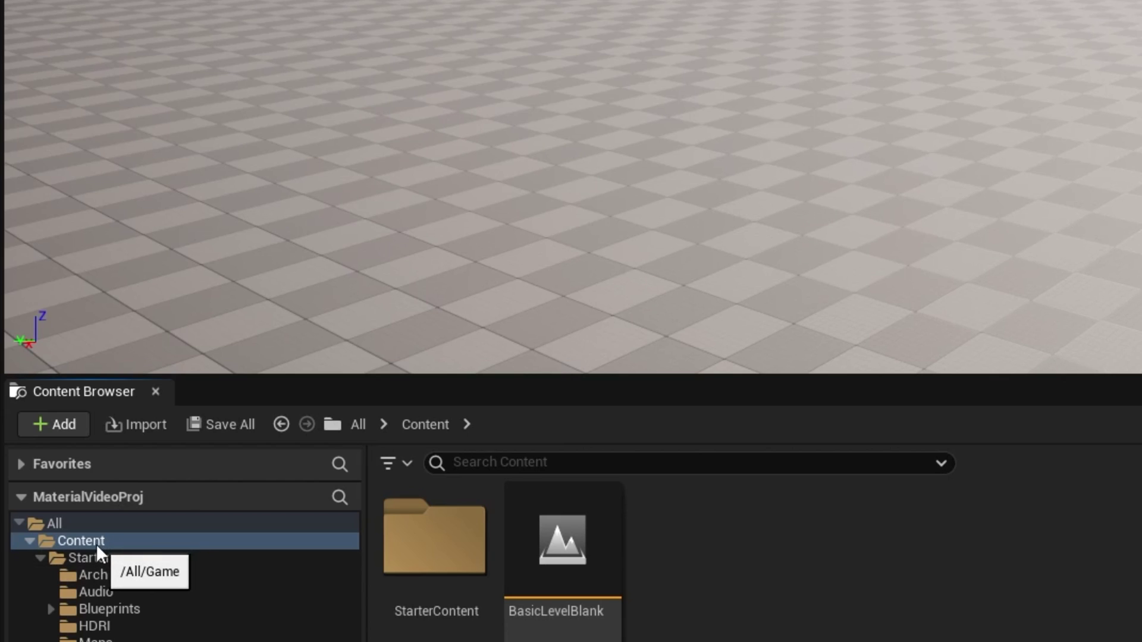
right_click(115, 541)
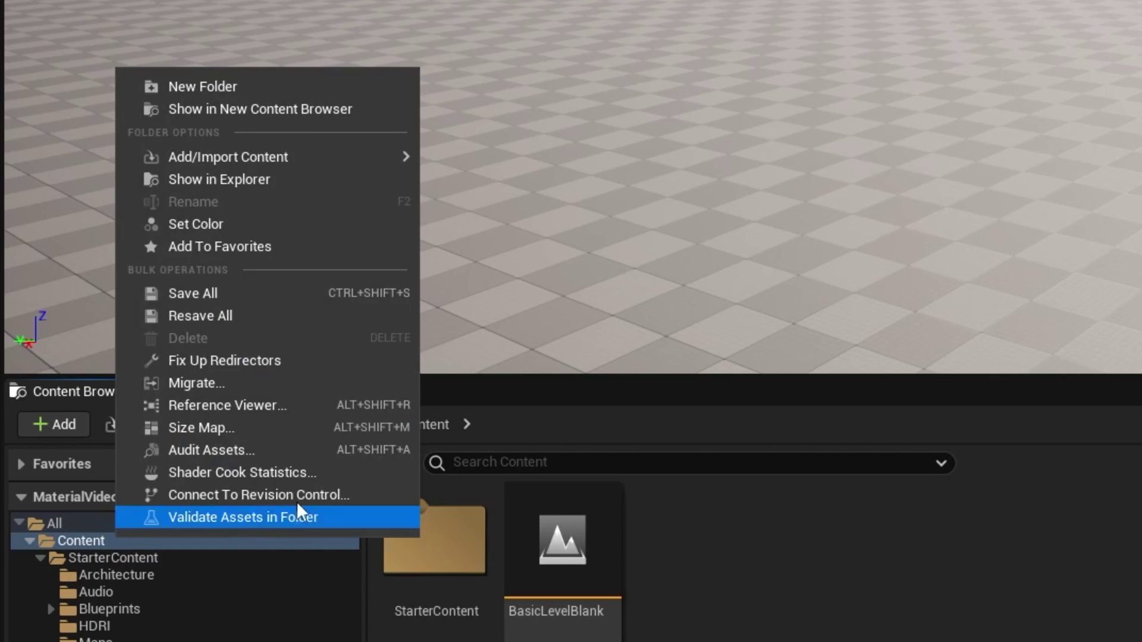
left_click(237, 180)
left_click_drag(405, 119, 238, 119)
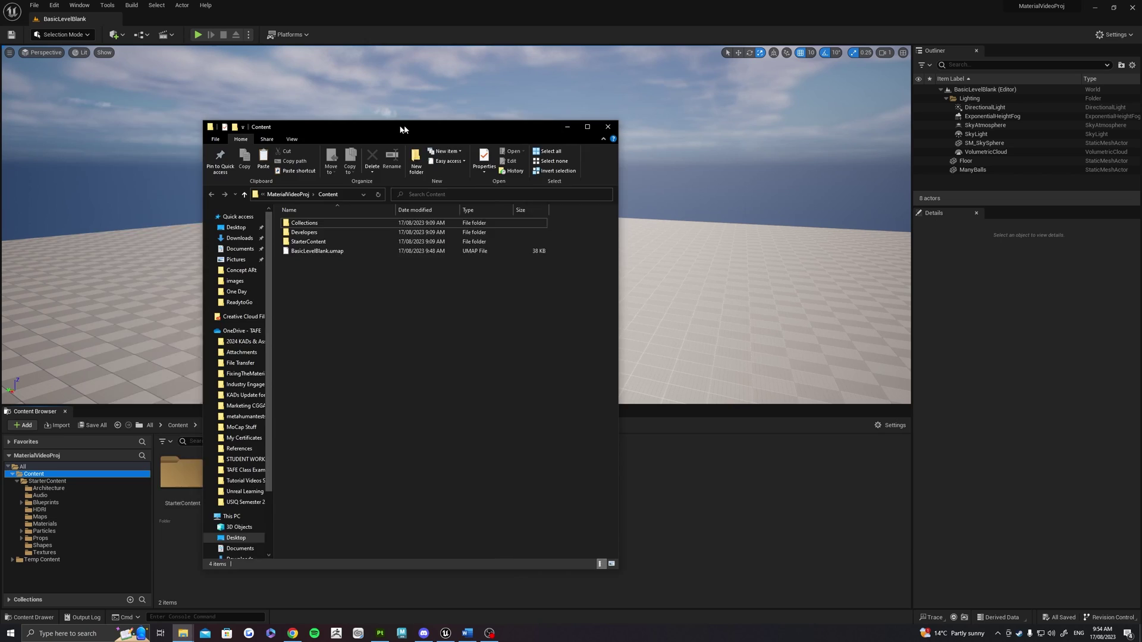
Copy the downloaded AutoMatWidget folder into the project's Content folder and open it in Unreal Engine's Content Browser
left_click(184, 633)
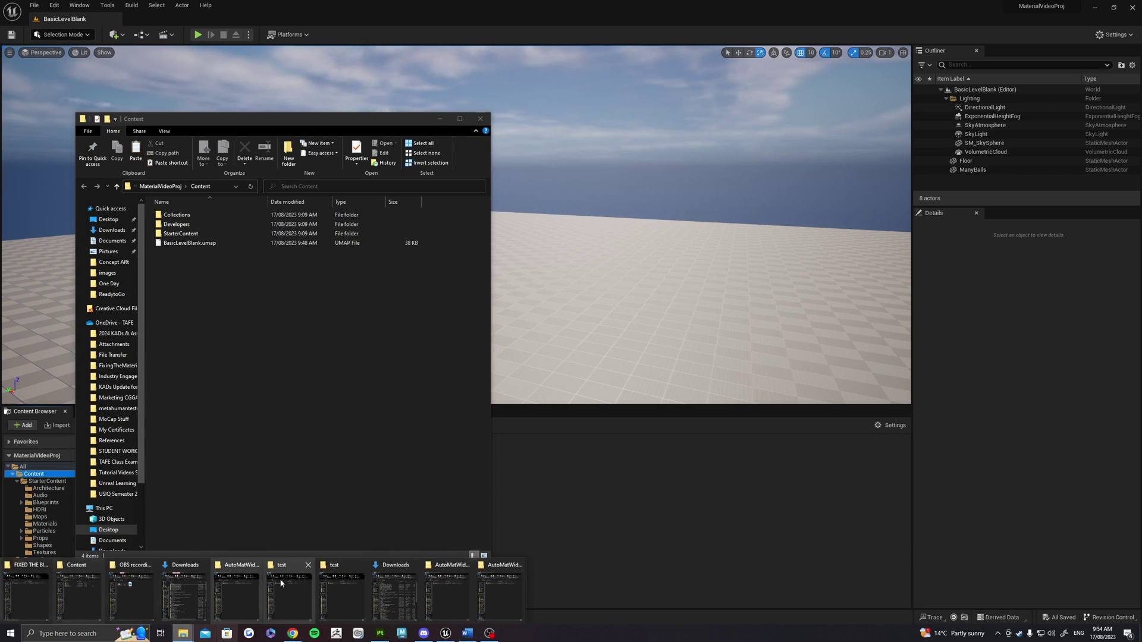
left_click(507, 609)
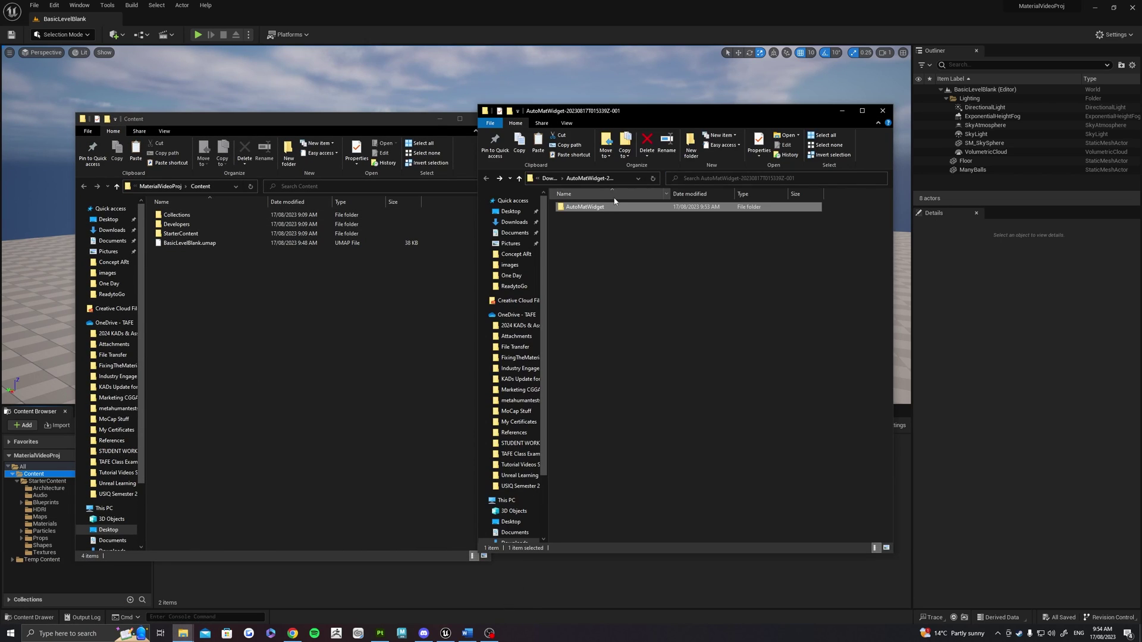
left_click(439, 293)
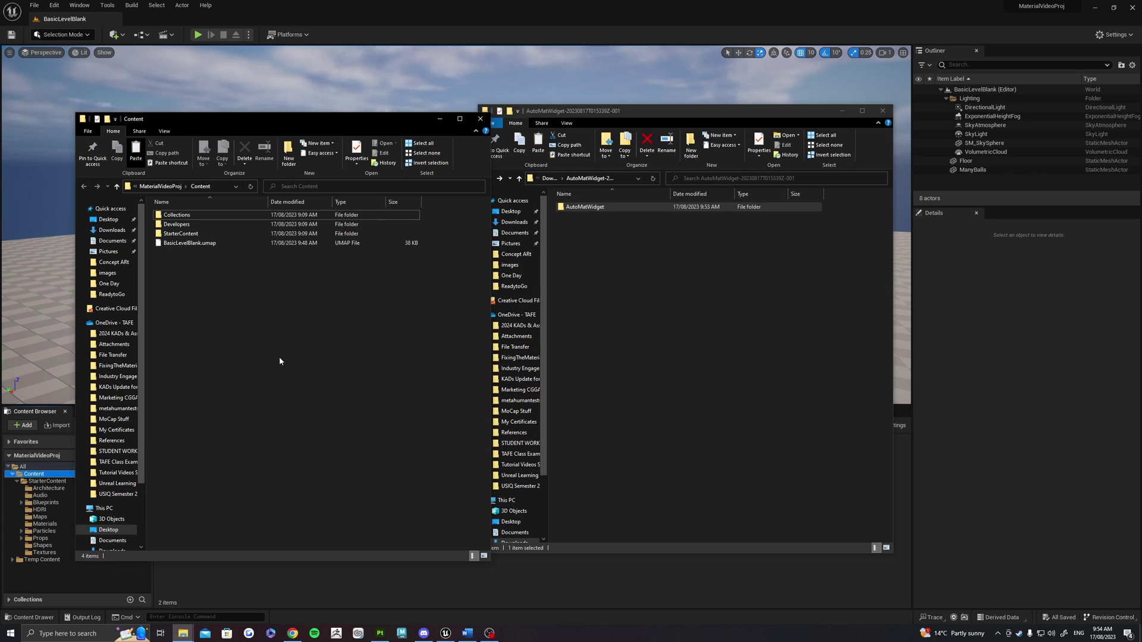
key("ctrl+v")
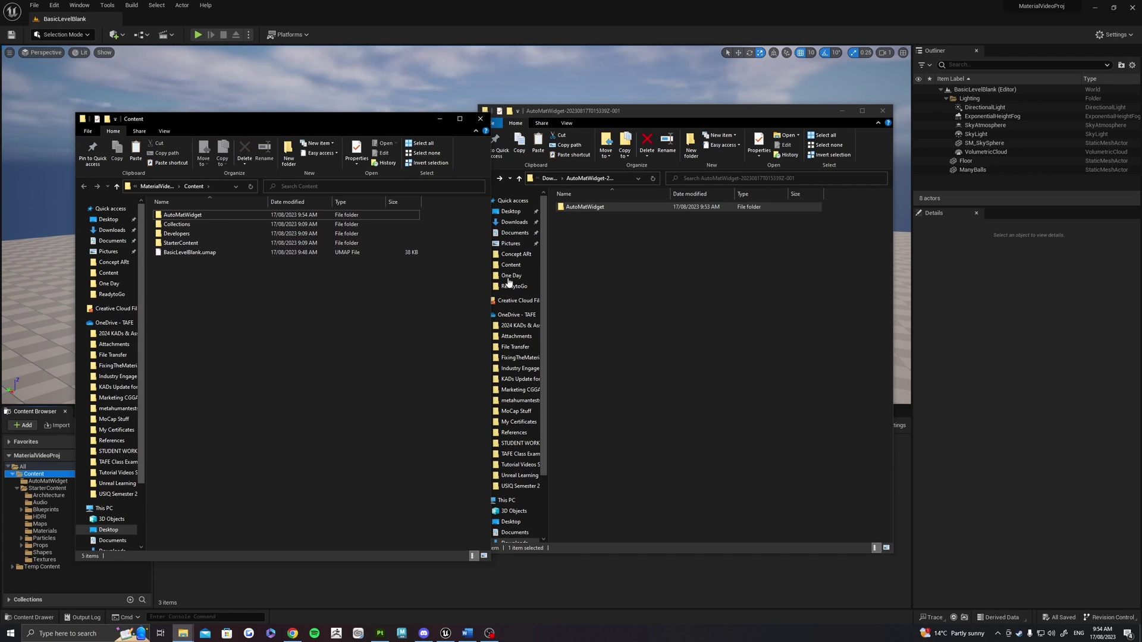
key("alt+Tab")
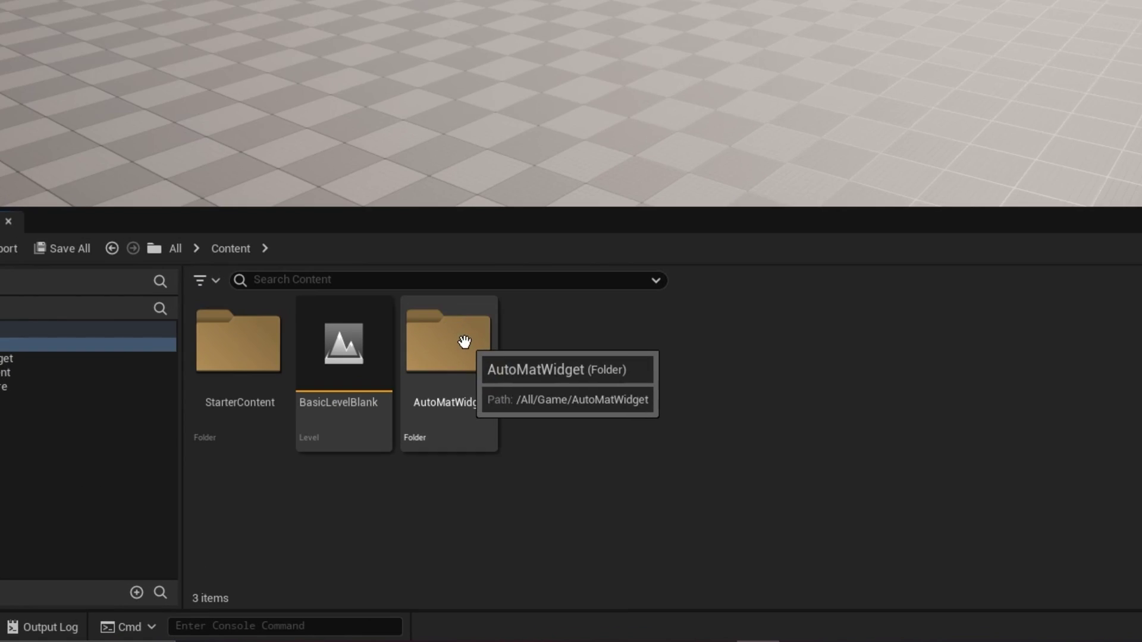
double_click(300, 485)
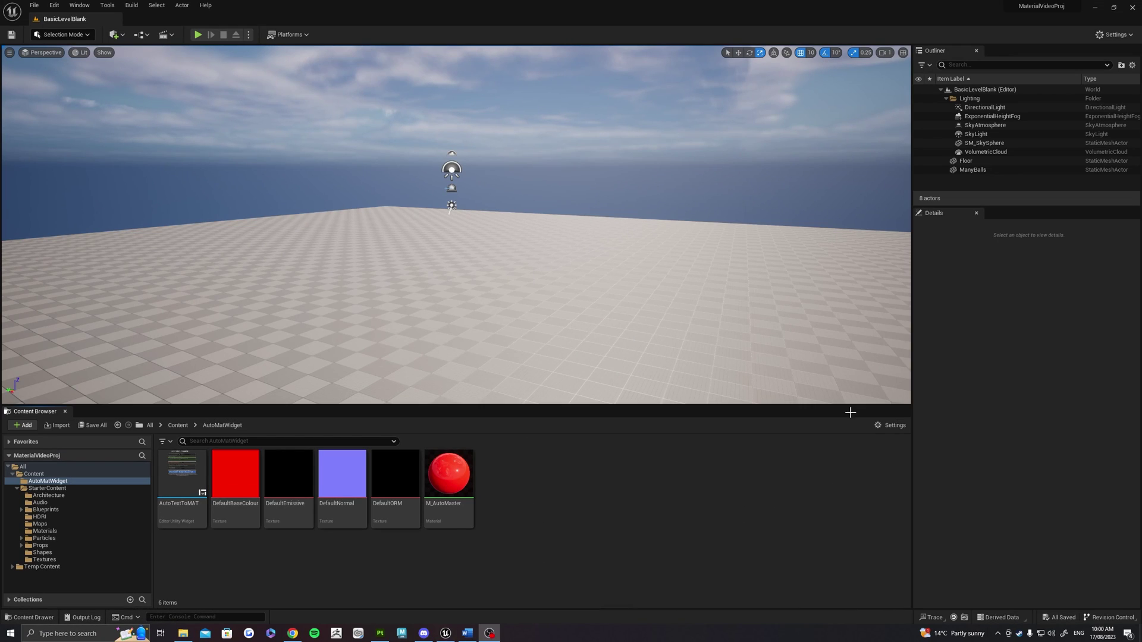
Create a folder named HouseModel inside the Content folder and open it
left_click(177, 425)
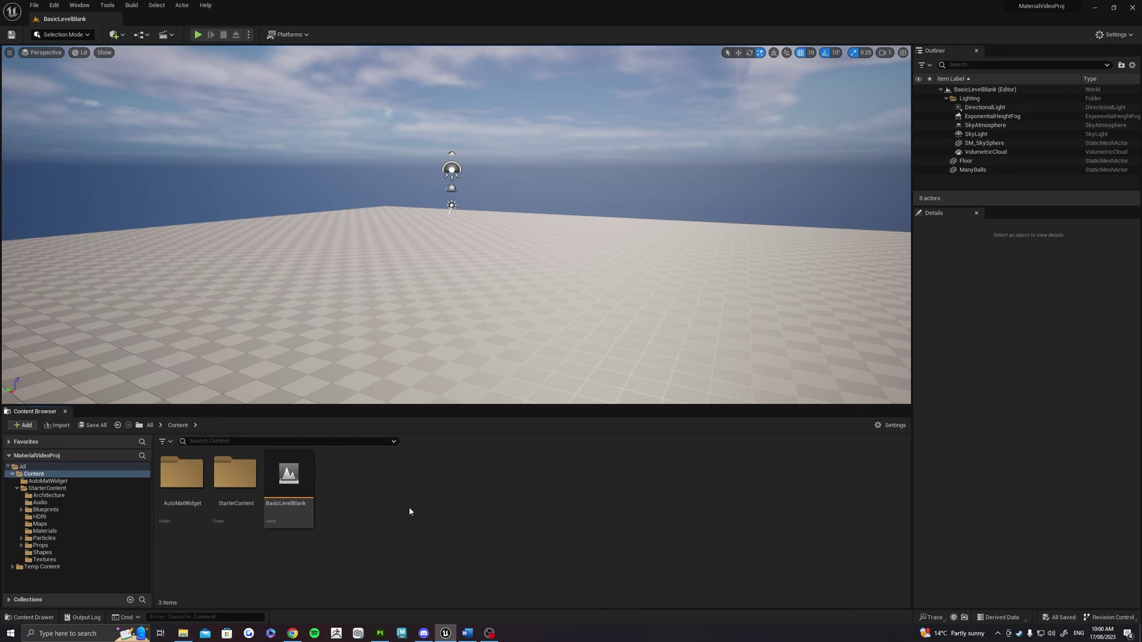
right_click(376, 480)
left_click(412, 200)
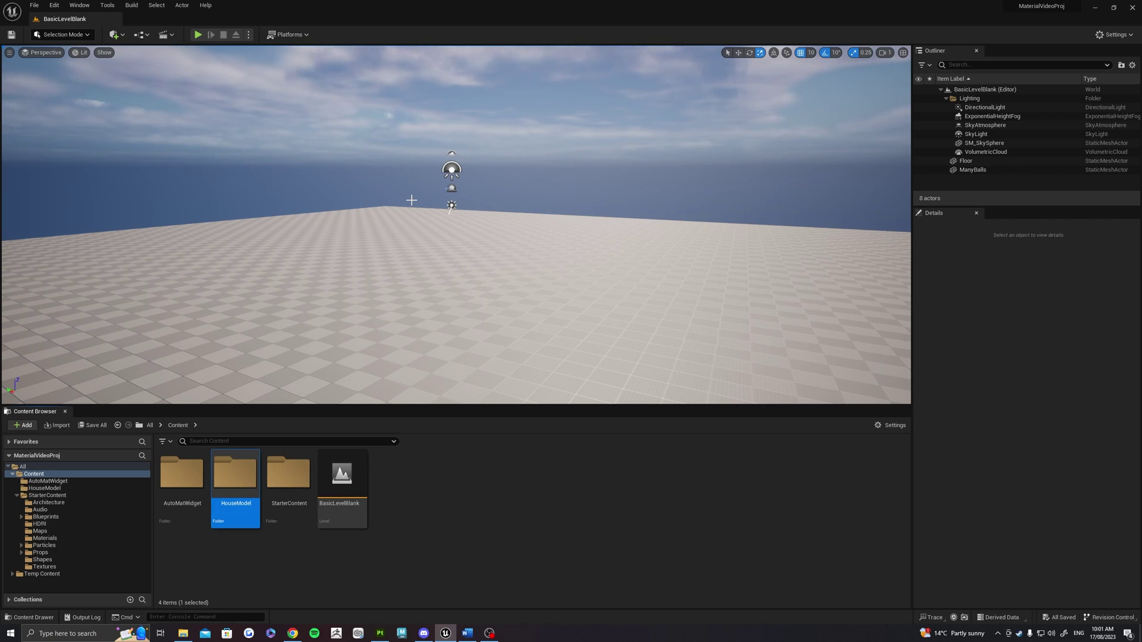
double_click(241, 470)
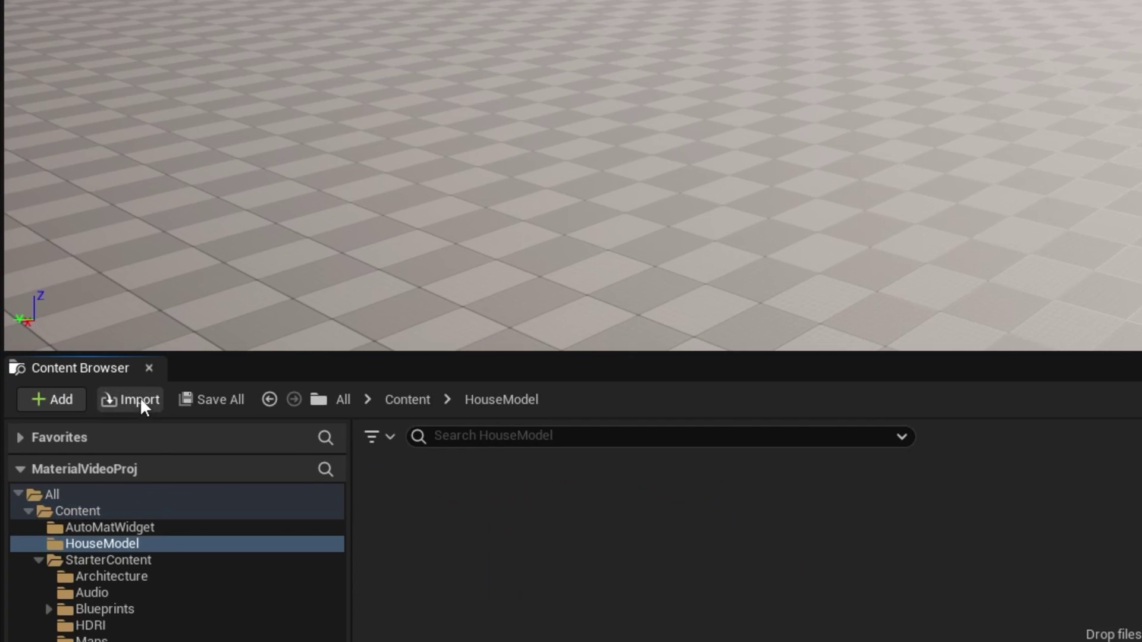
Import all the house textures and the HouseModel file from the WidgetTextureExports folder into the HouseModel folder
left_click(141, 403)
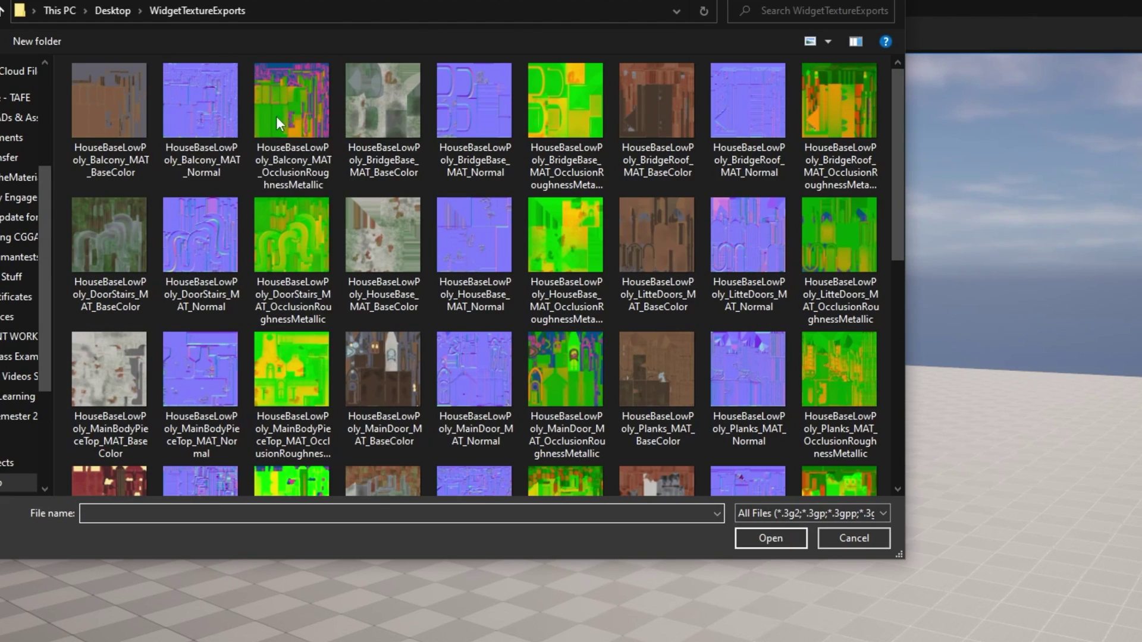
left_click(100, 62)
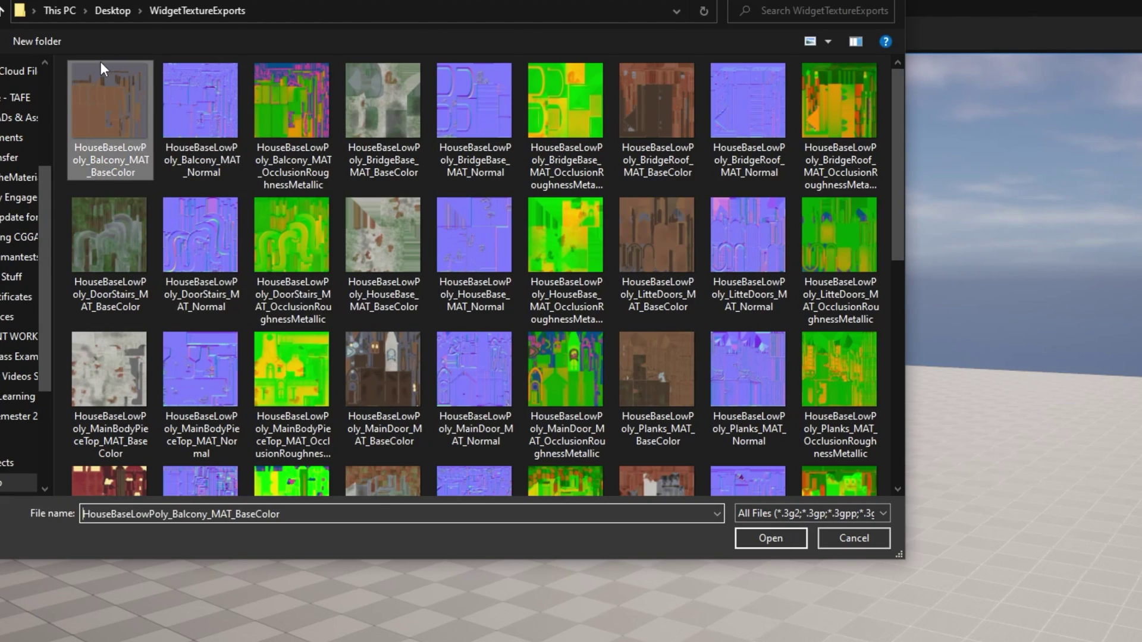
scroll(394, 402, "down", 5)
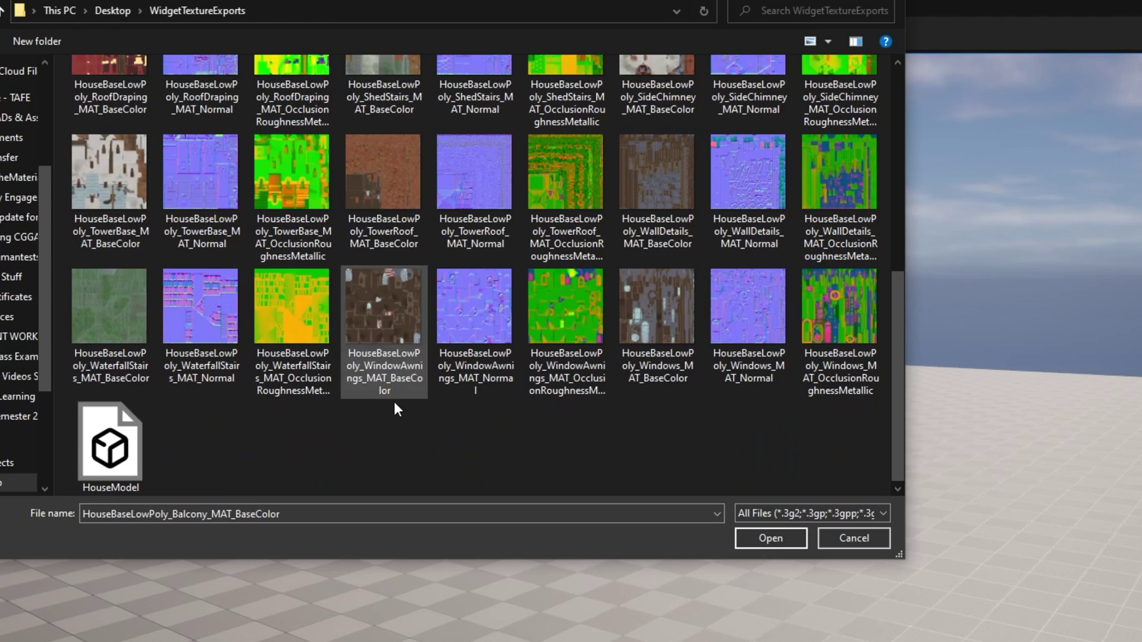
left_click(123, 464, "shift")
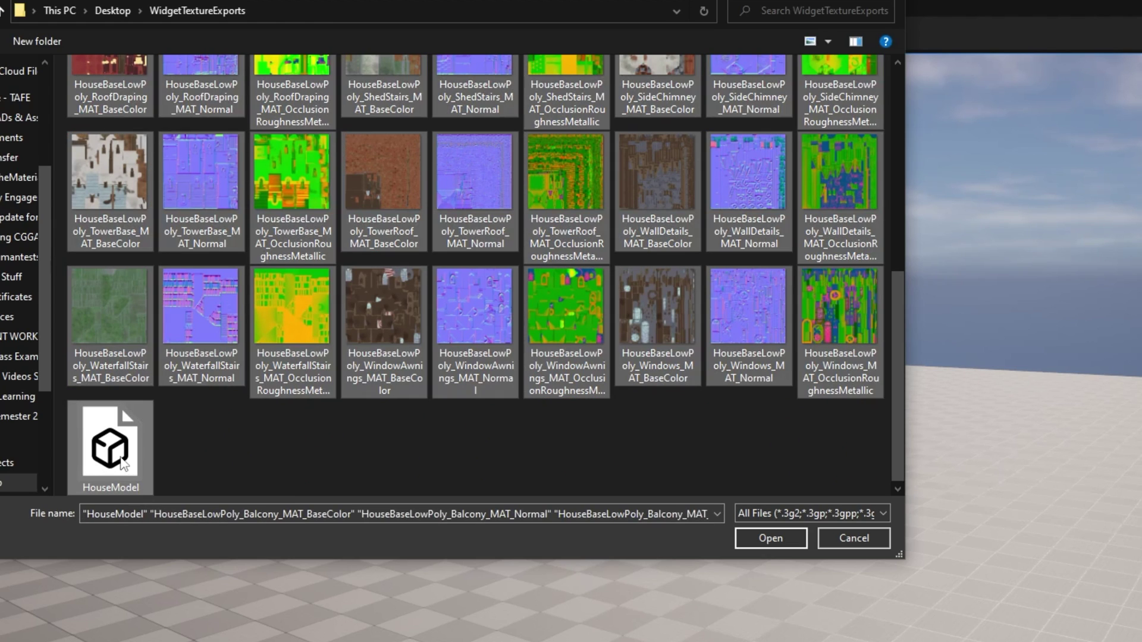
left_click(769, 538)
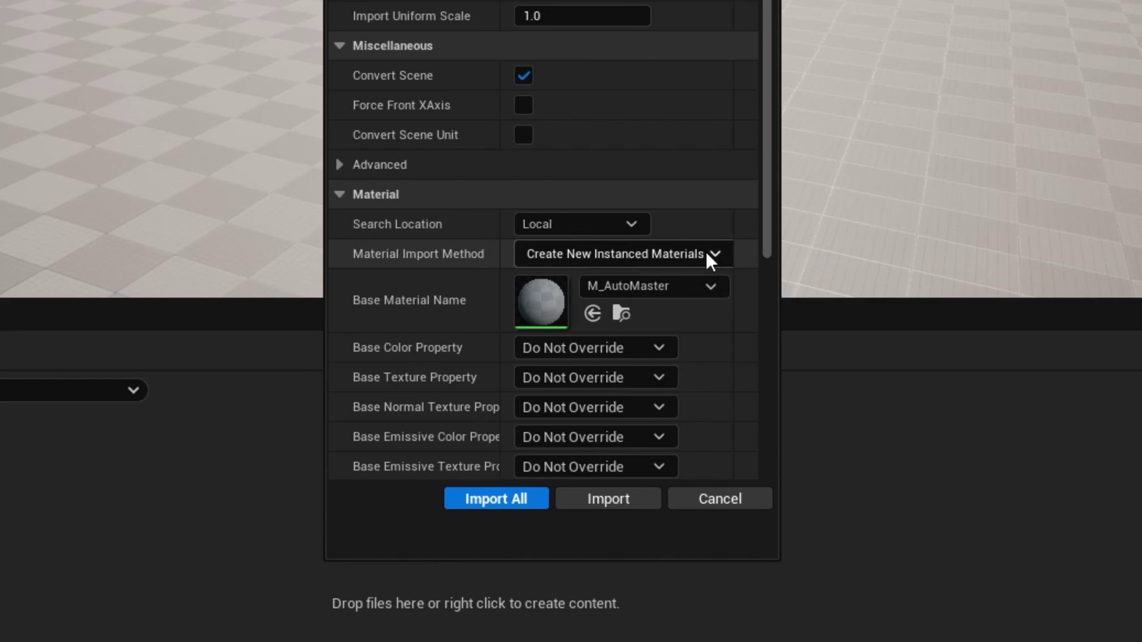
Import everything with the Create New Instanced Materials method and M_AutoMaster as the base material
left_click(708, 254)
left_click(645, 290)
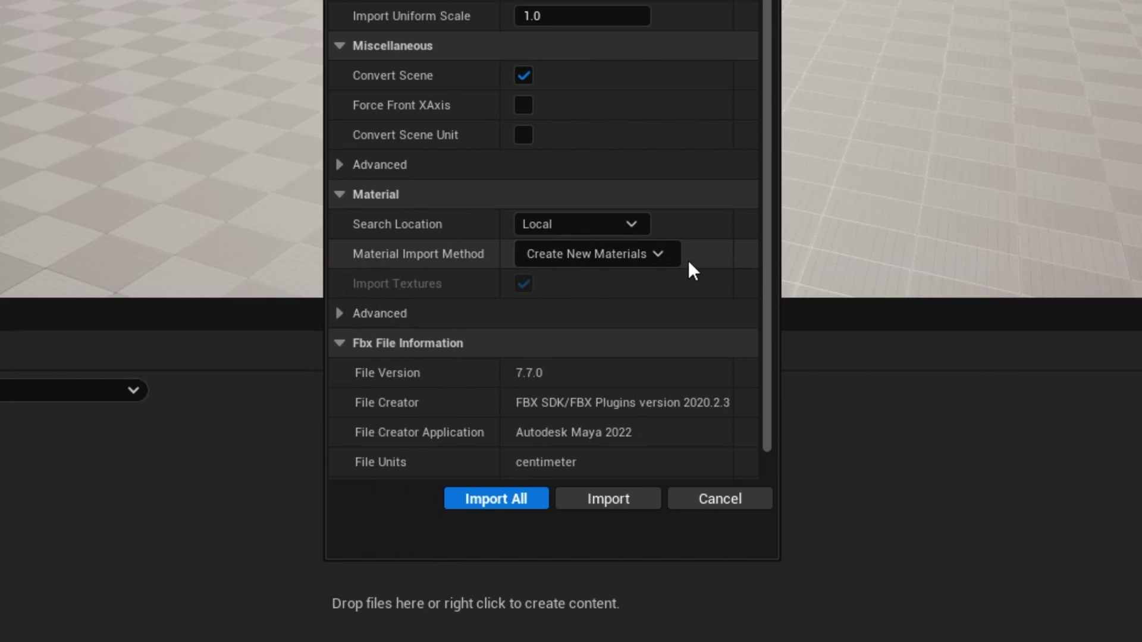
left_click(658, 257)
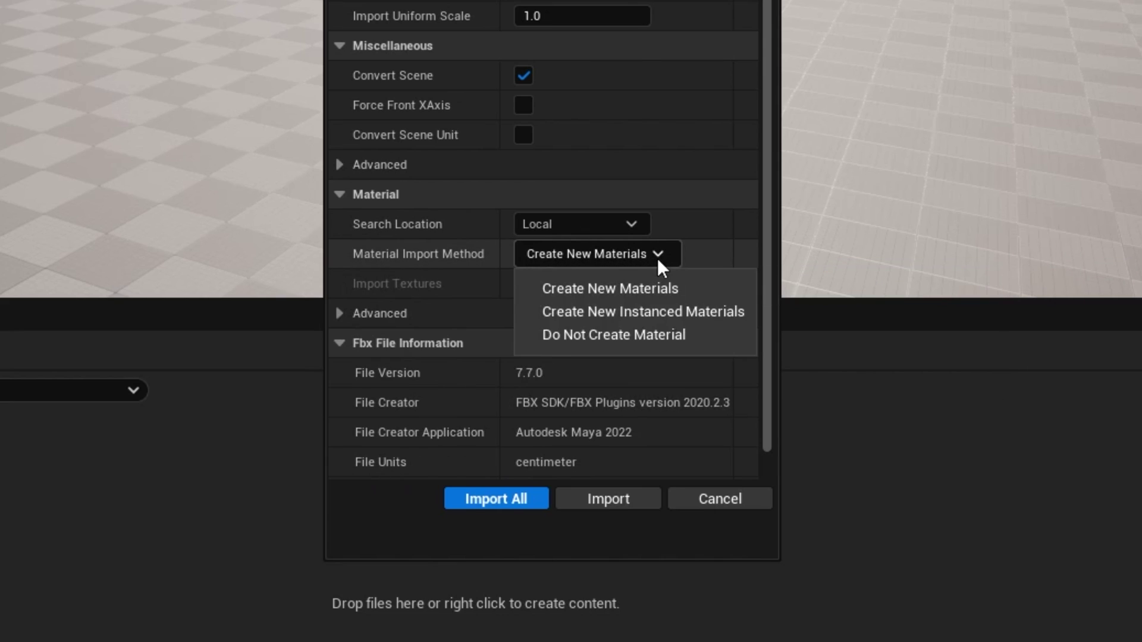
left_click(678, 305)
left_click(614, 287)
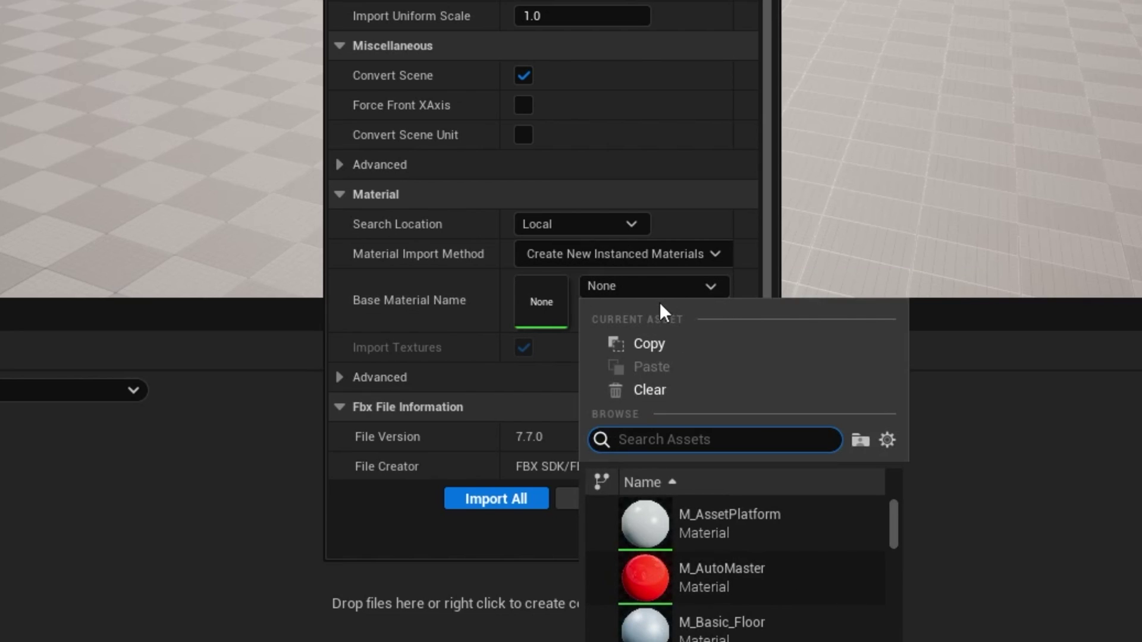
mouse_move(734, 569)
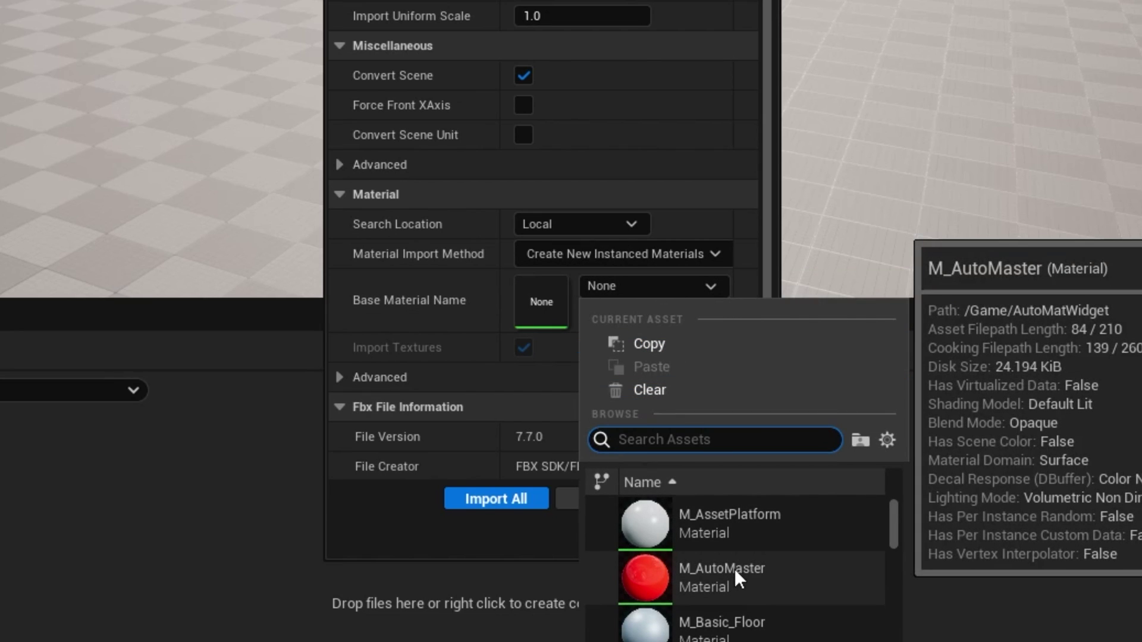
left_click(772, 566)
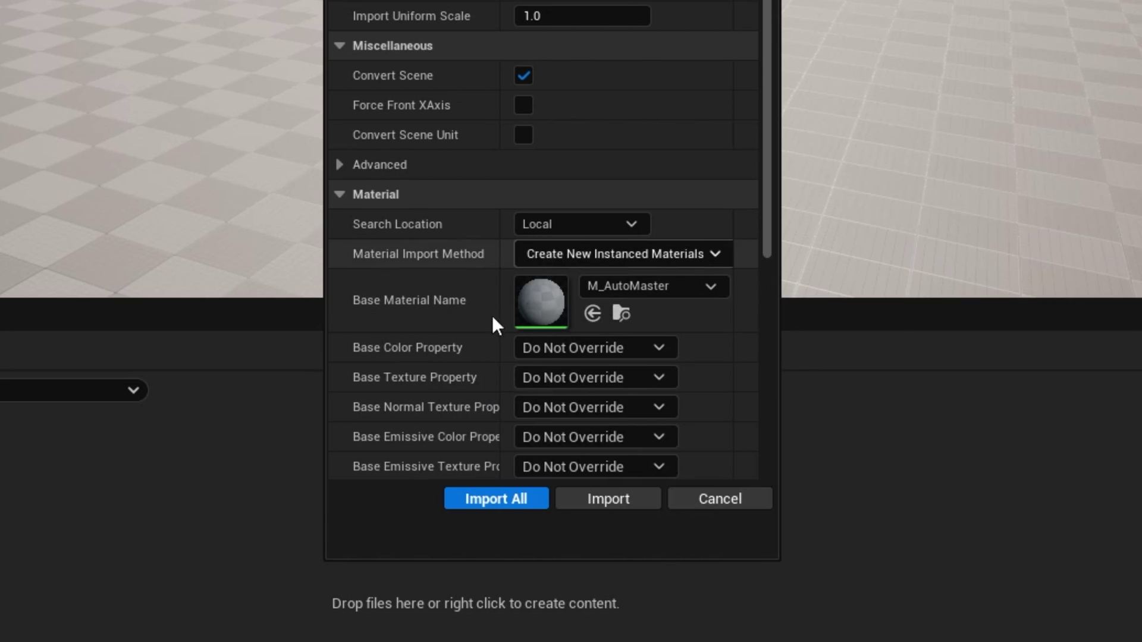
left_click(516, 499)
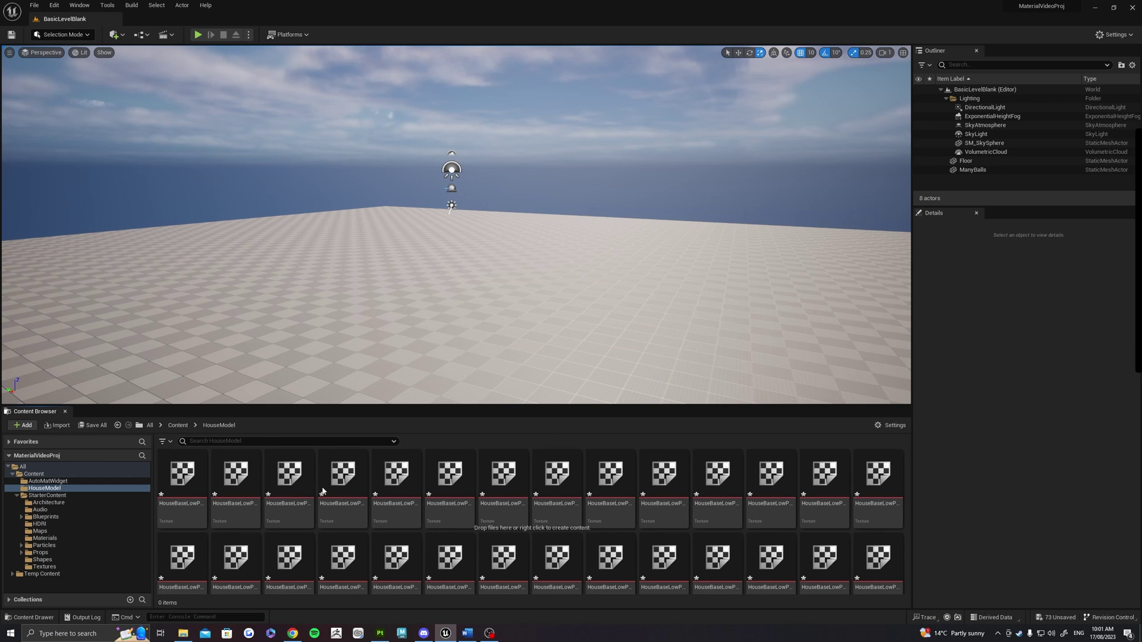
Place the imported HouseModel mesh from the HouseModel folder into the level and frame it in the viewport
scroll(364, 504, "down", 2)
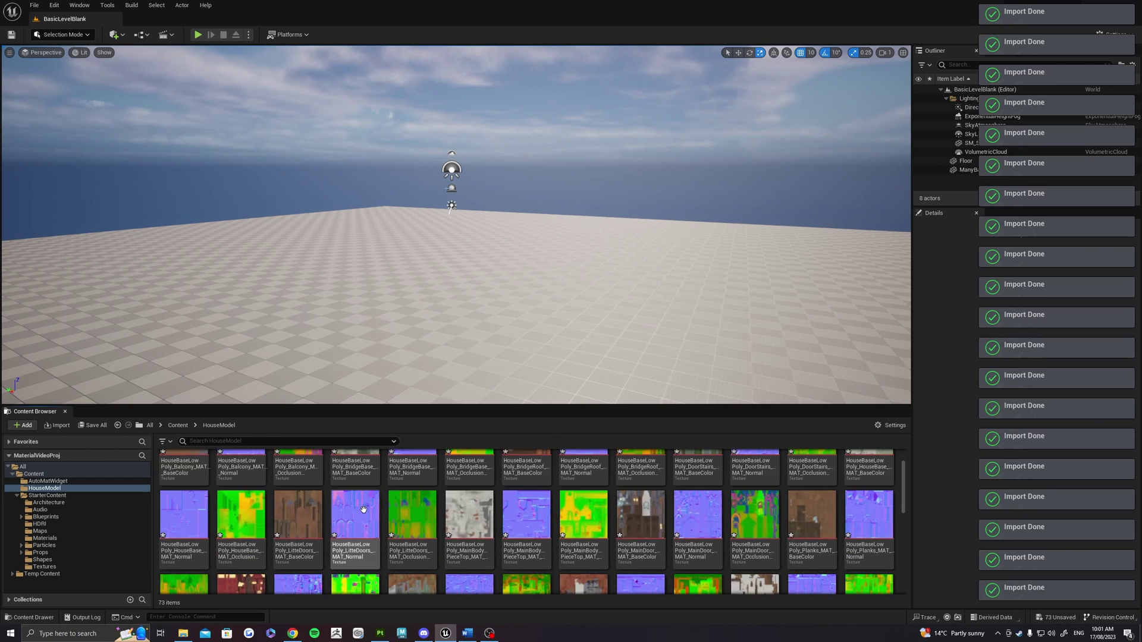
scroll(364, 504, "down", 3)
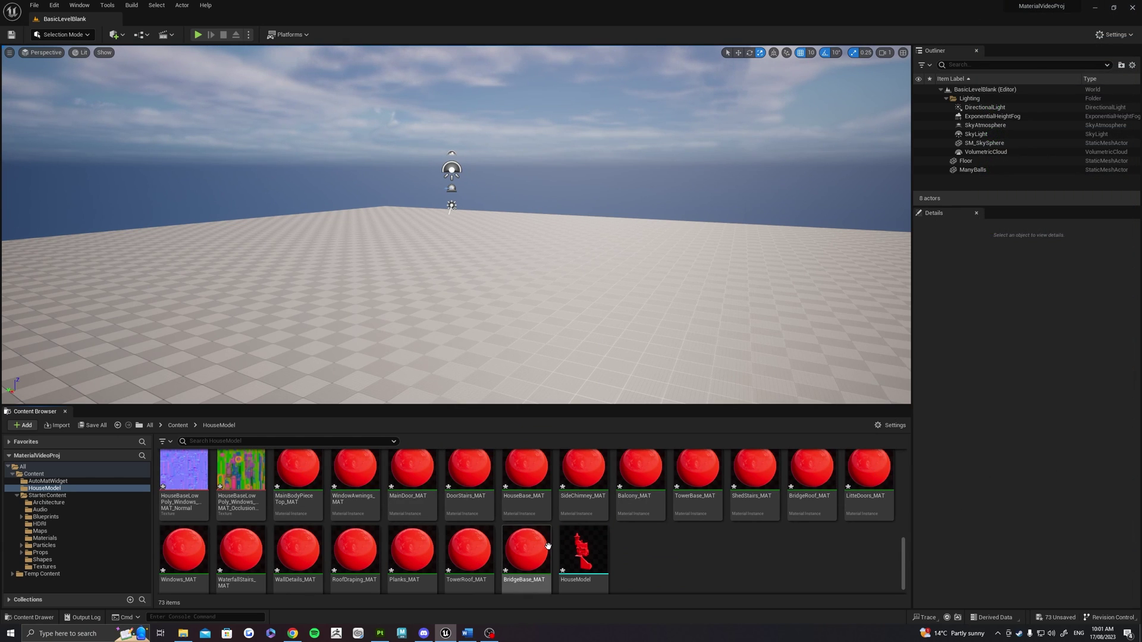
scroll(588, 550, "down", 1)
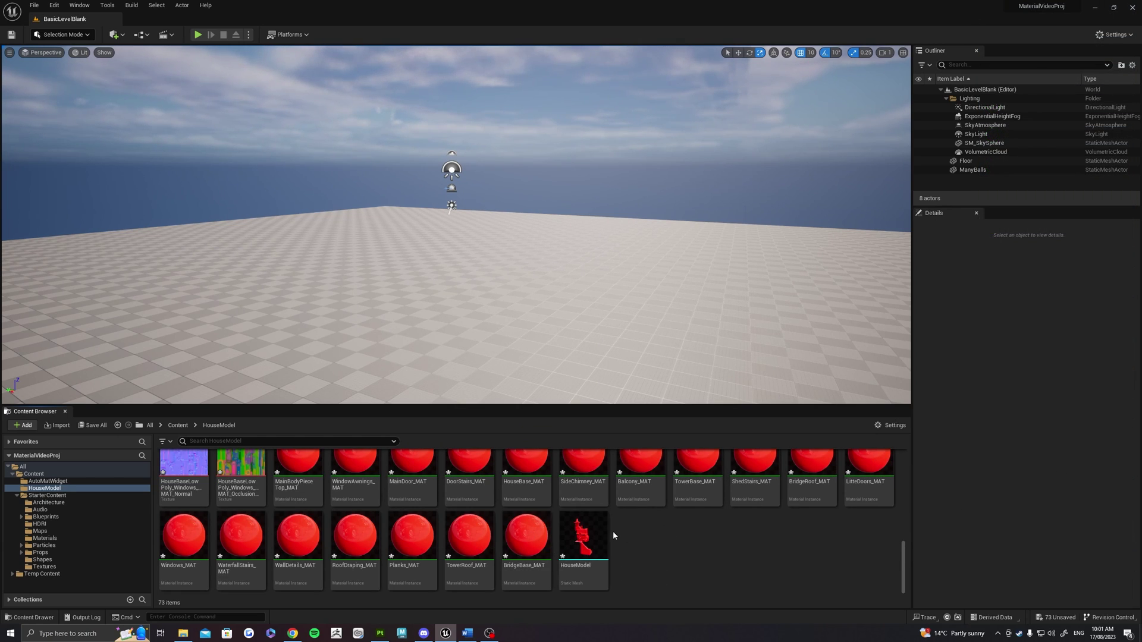
mouse_move(585, 540)
left_click_drag(585, 539, 434, 259)
right_click_drag(434, 259, 434, 258)
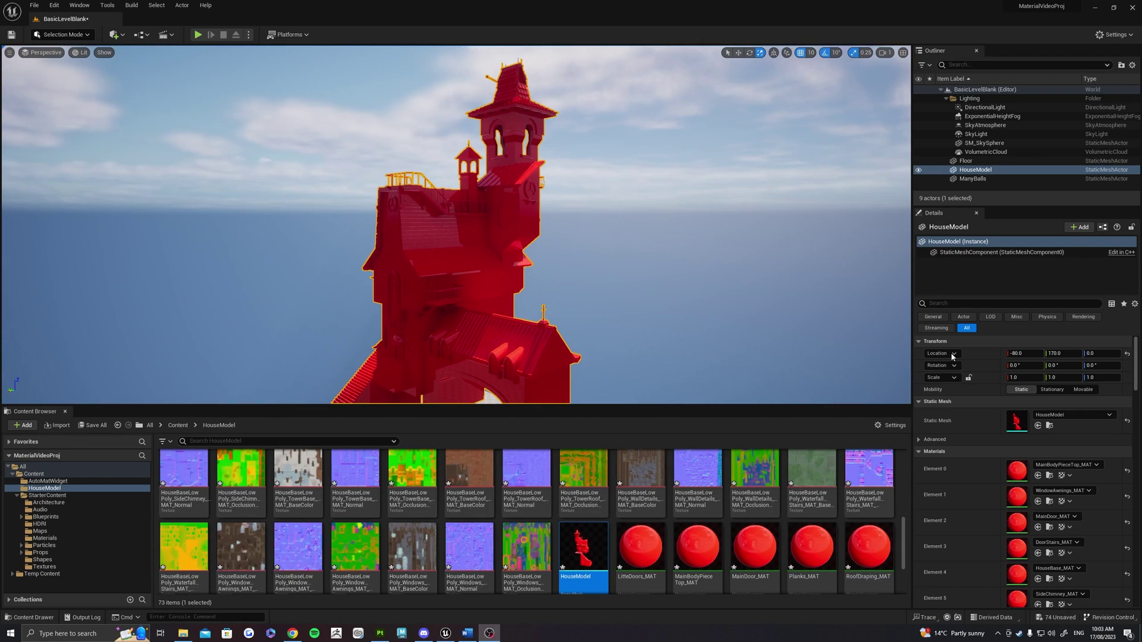
Run the AutoTextToMAT editor utility widget from the AutoMatWidget folder and move its window clear of the Details panel
left_click(179, 425)
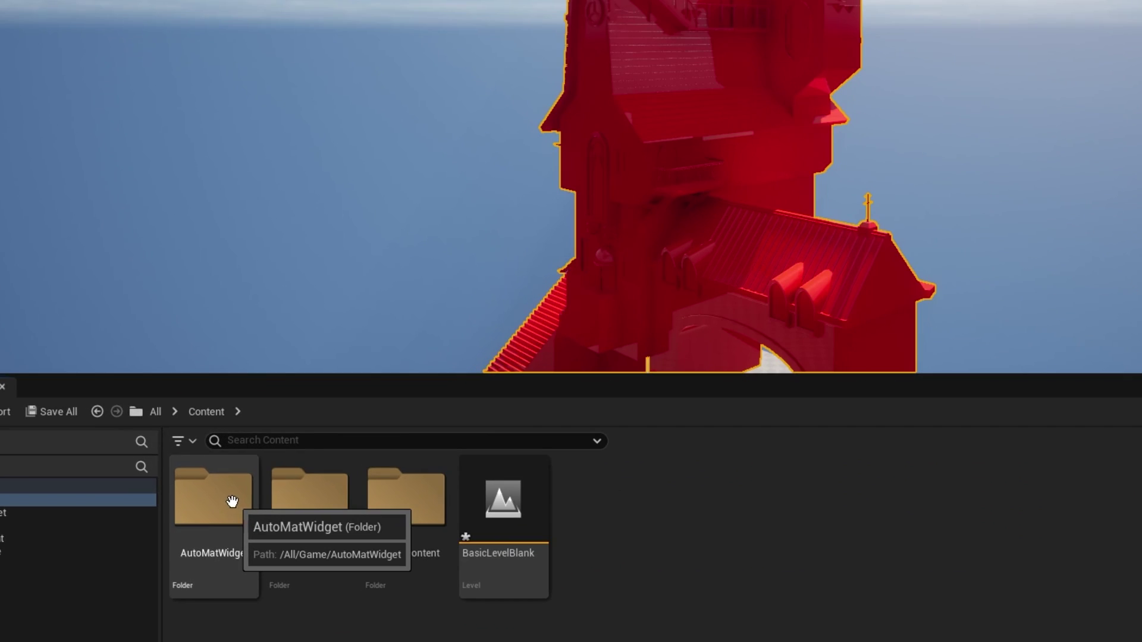
double_click(192, 476)
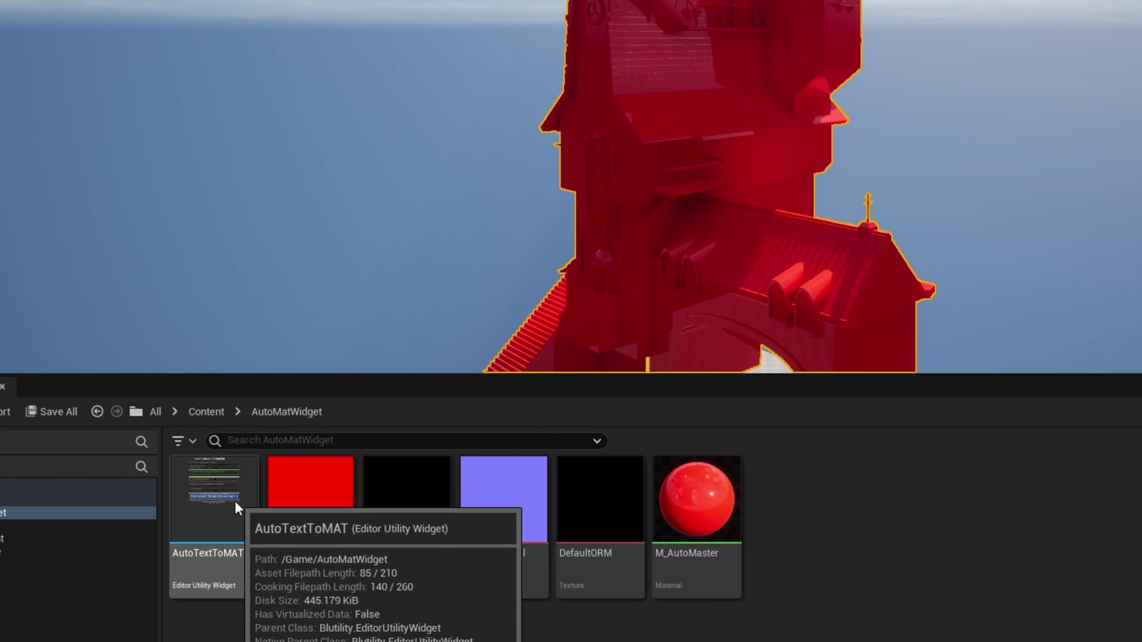
right_click(234, 501)
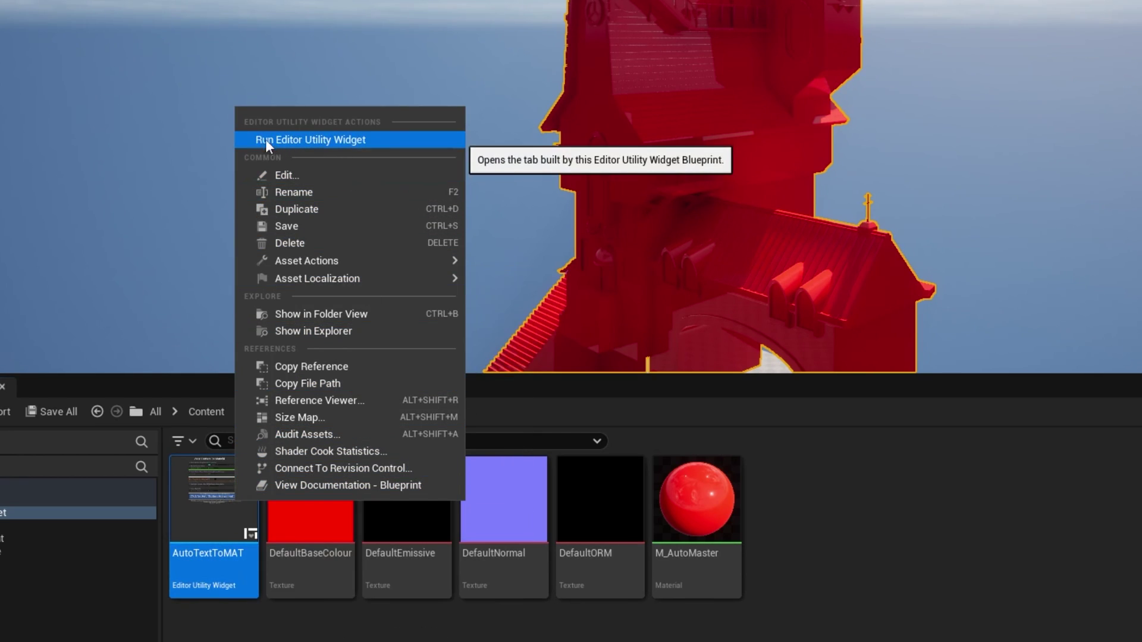
left_click(390, 139)
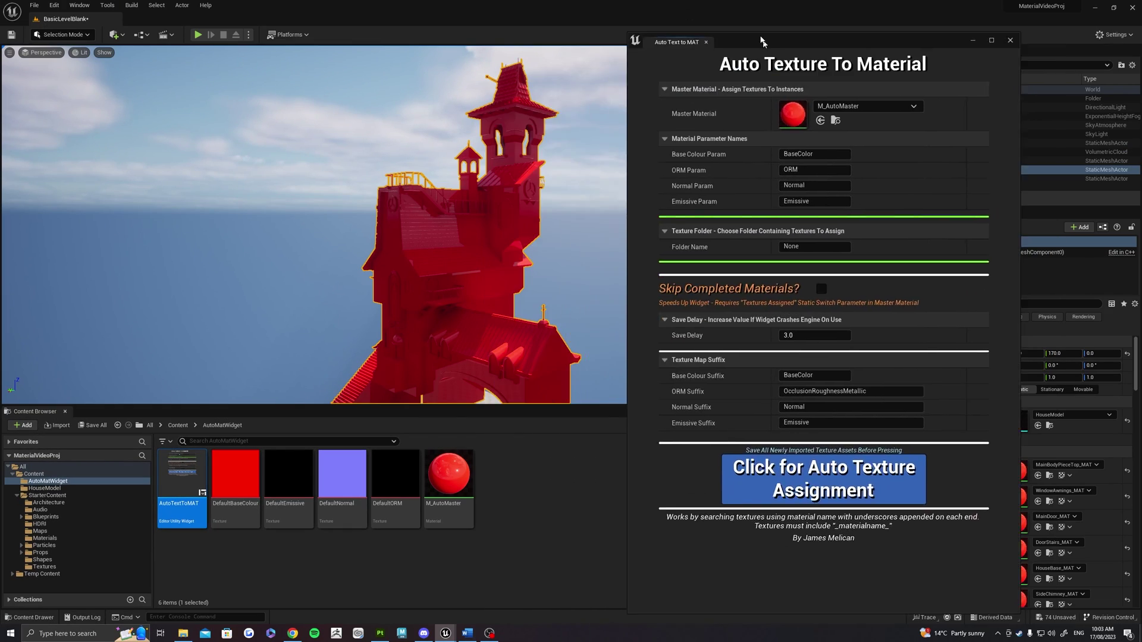
left_click_drag(761, 42, 656, 45)
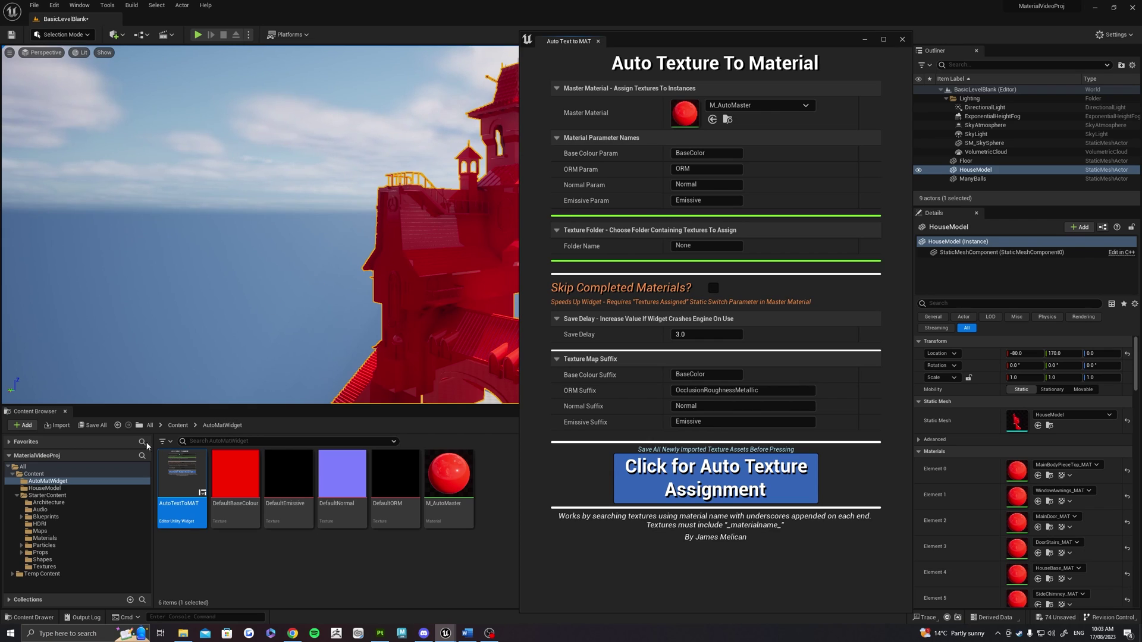
Return to the Content folder and set the widget's texture folder name to HouseModel
left_click(178, 425)
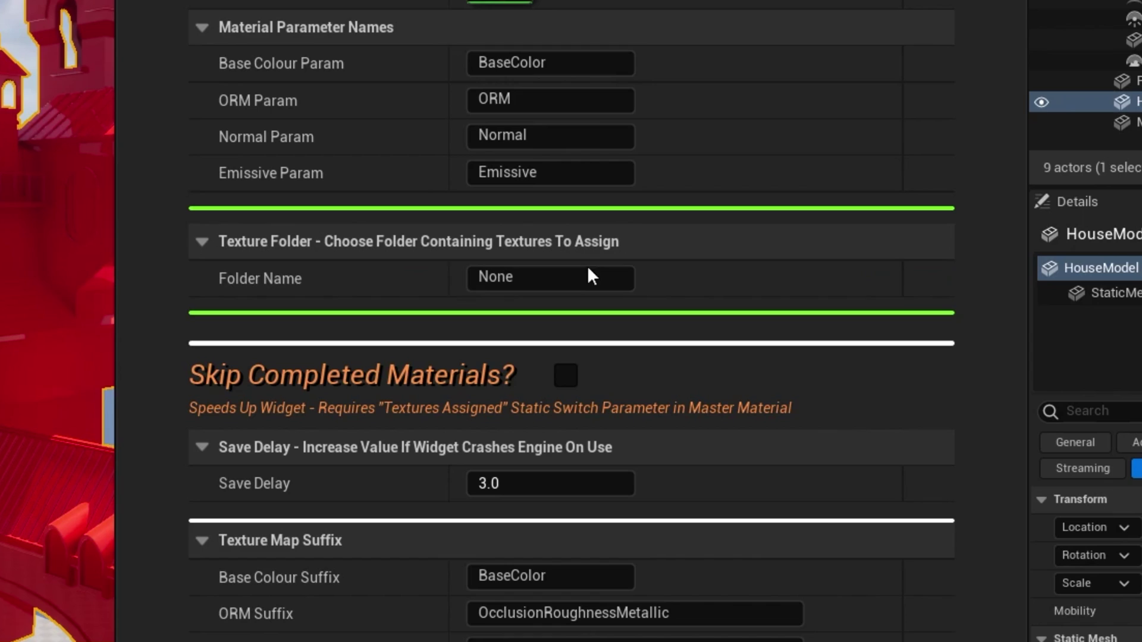
left_click(572, 280)
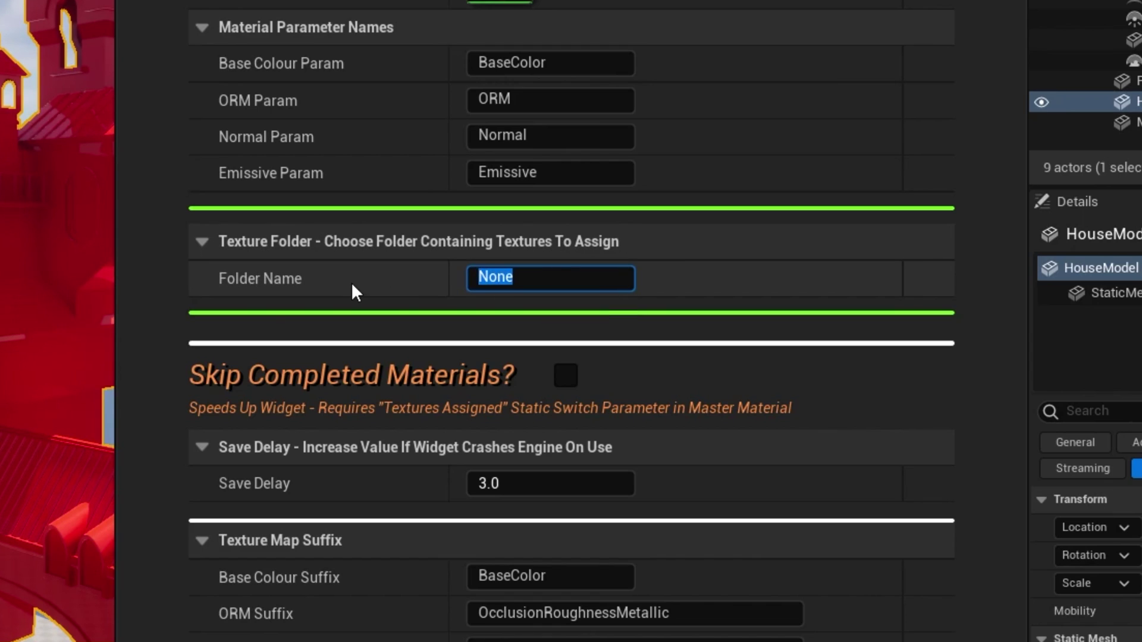
type("HouseModel")
key("Return")
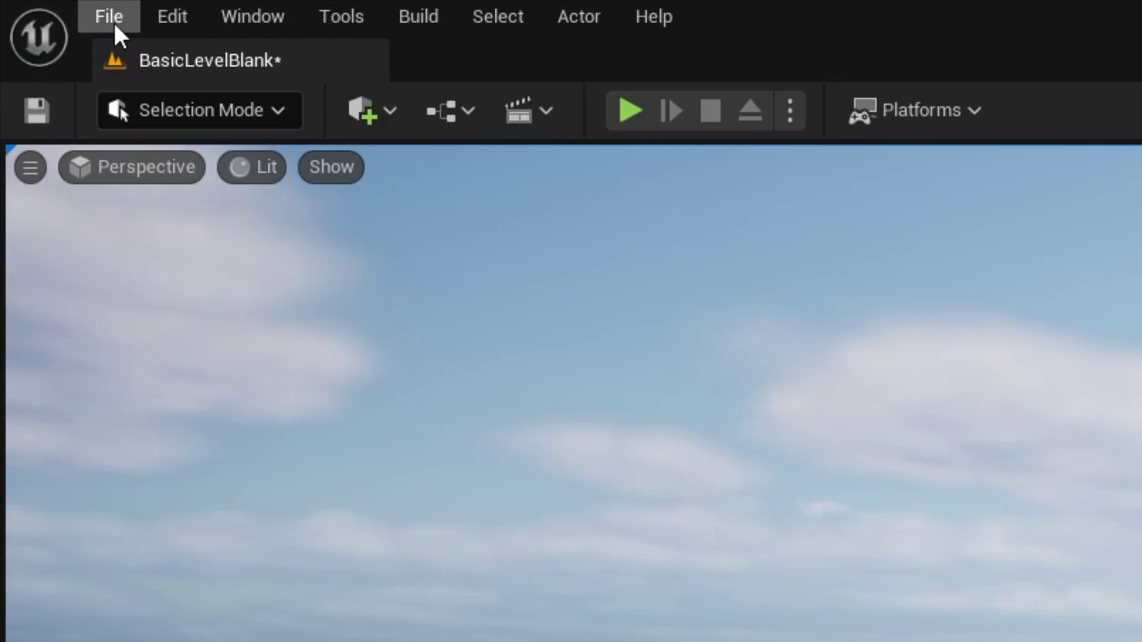
Save all unsaved assets and run the widget's auto texture assignment
left_click(113, 18)
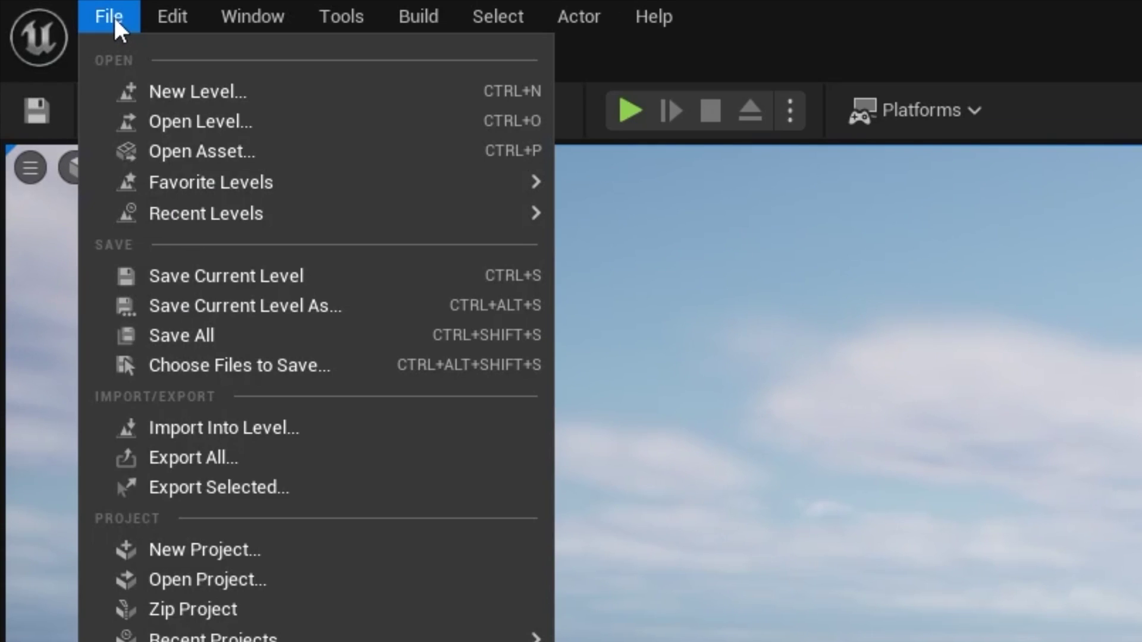
left_click(225, 336)
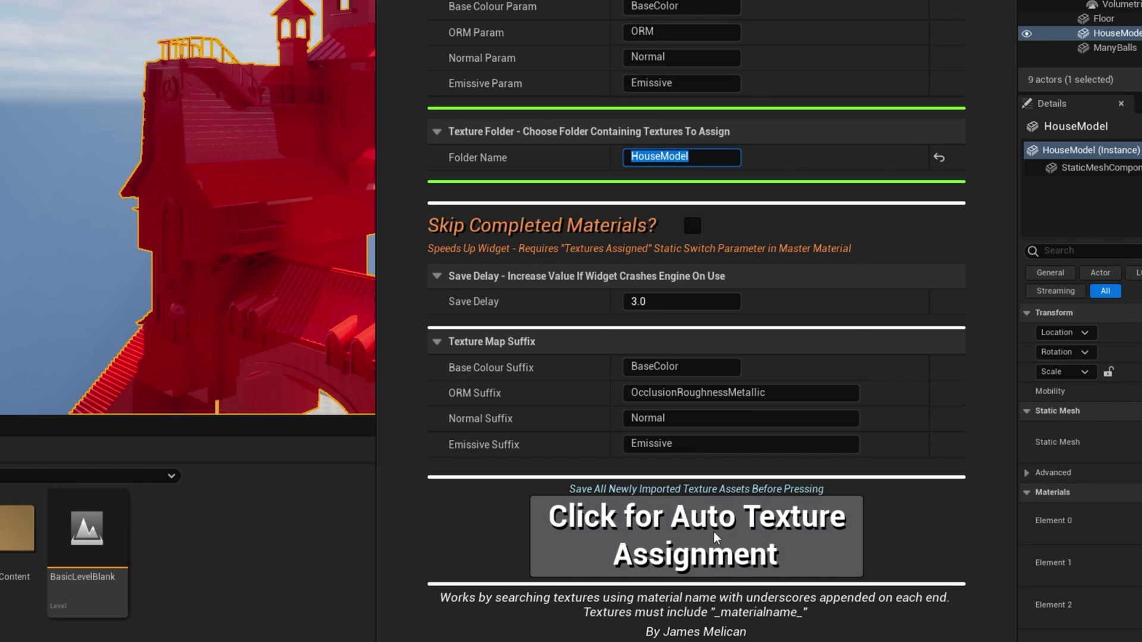
left_click(713, 531)
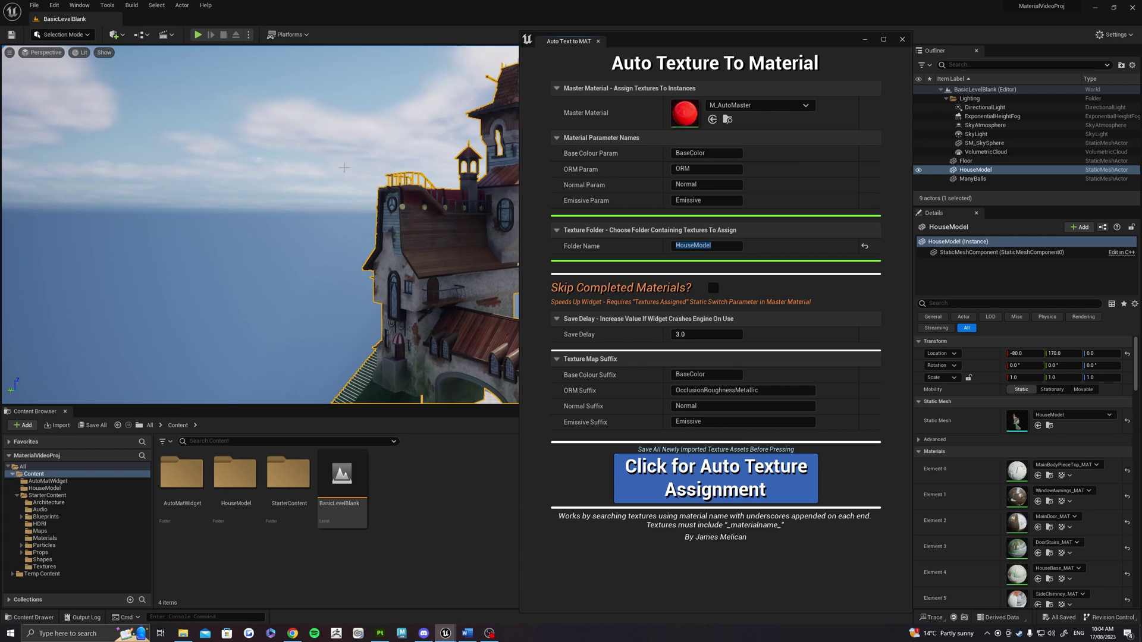
Open the HouseModel folder and narrow the widget window to inspect the textured house and its material instances
left_click_drag(344, 168, 428, 121)
left_click(235, 494)
double_click(235, 495)
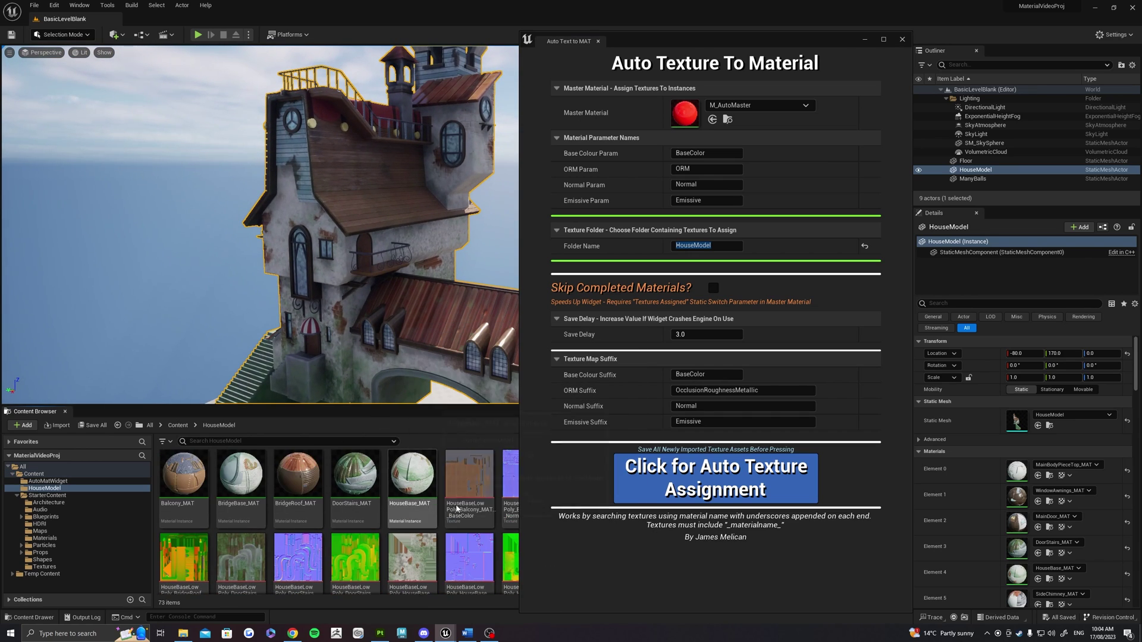
left_click_drag(520, 392, 703, 393)
scroll(415, 556, "down", 8)
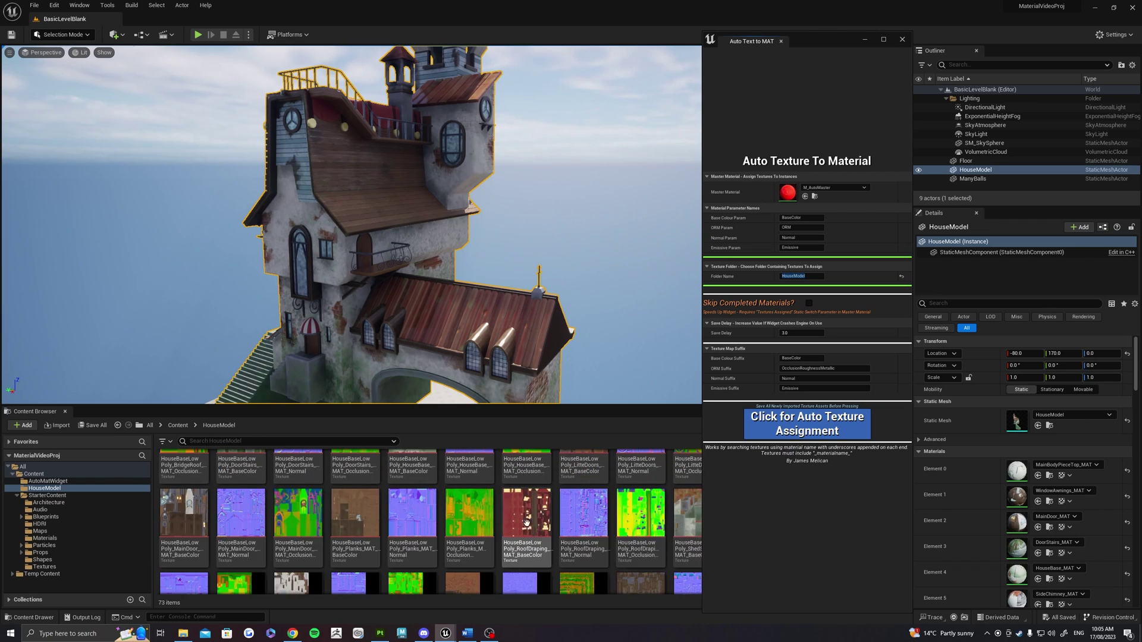
Open the SideChimney_MAT material instance, check its base colour, normal and ORM texture assignments, and close it
left_click(238, 553)
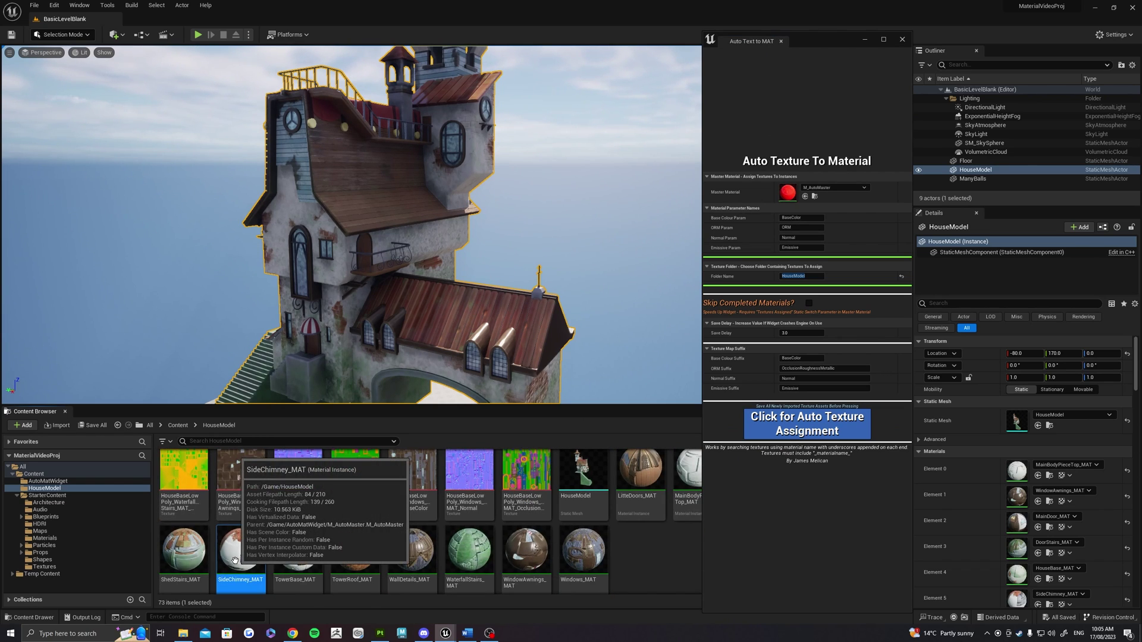
double_click(240, 550)
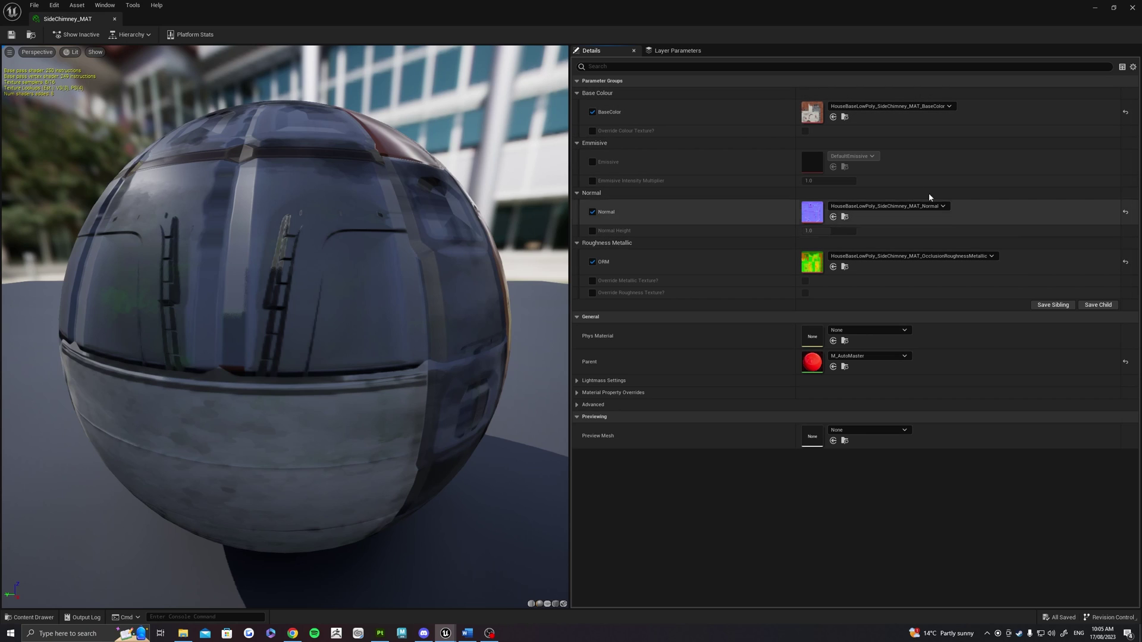
left_click(1132, 7)
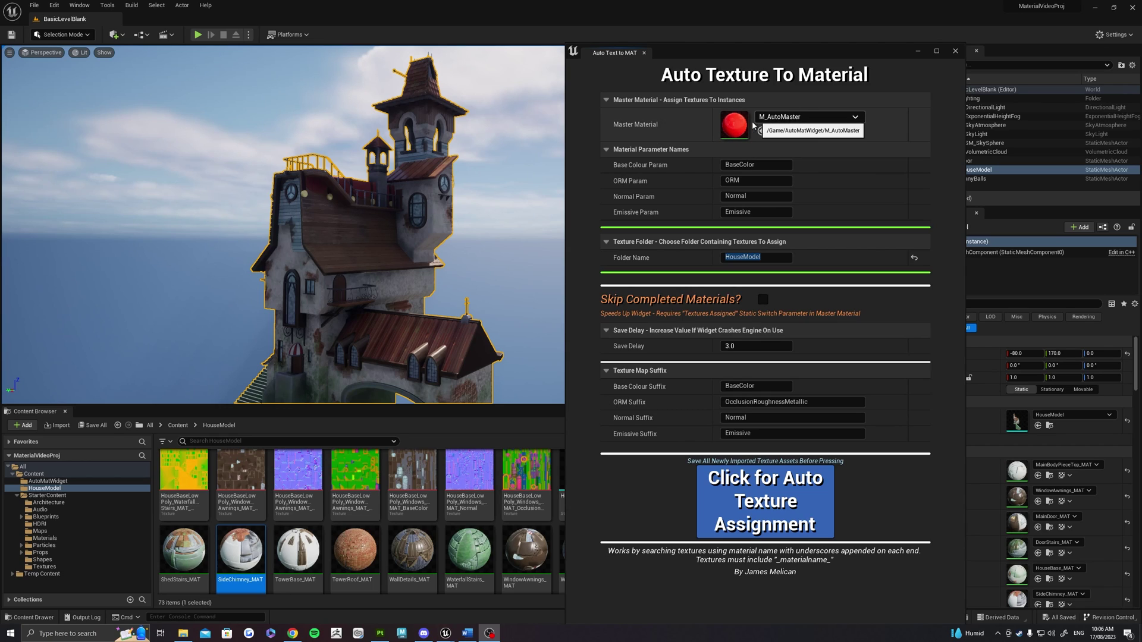
Open the widget's M_AutoMaster master material, examine its base colour, roughness/metallic, emissive and normal parameter nodes, and close it
left_click(792, 118)
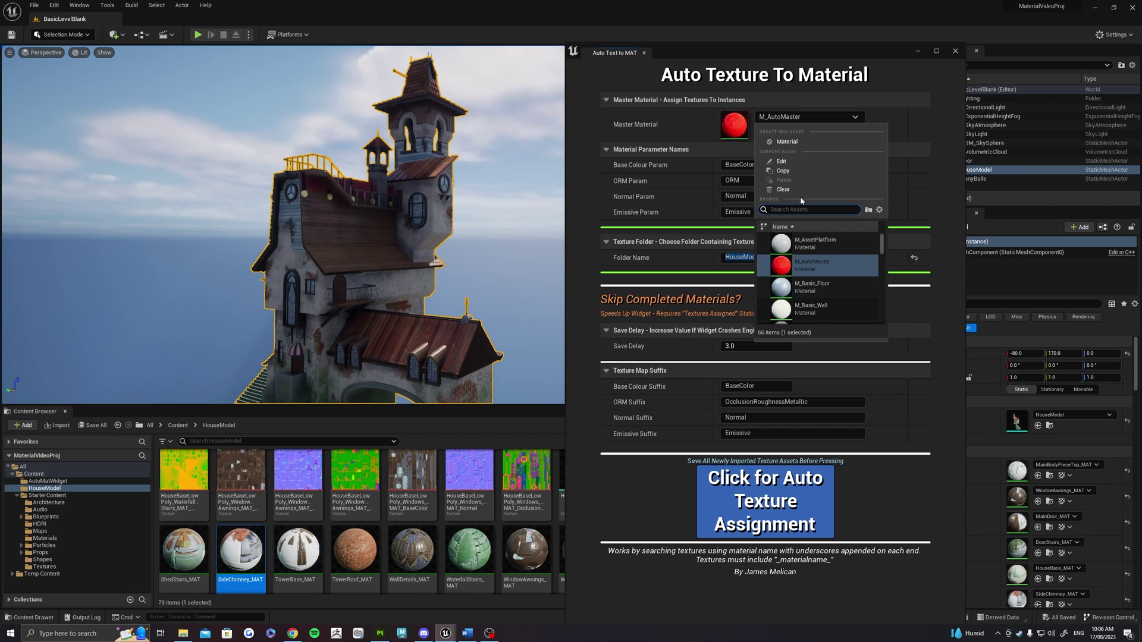
left_click(697, 136)
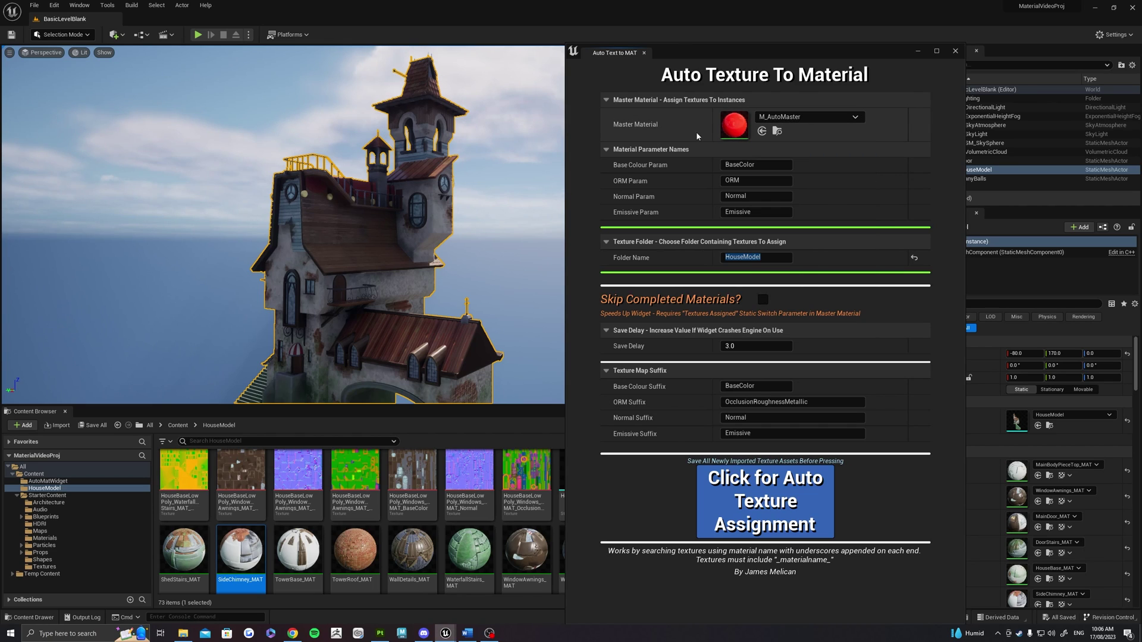
double_click(735, 125)
right_click_drag(483, 133, 508, 204)
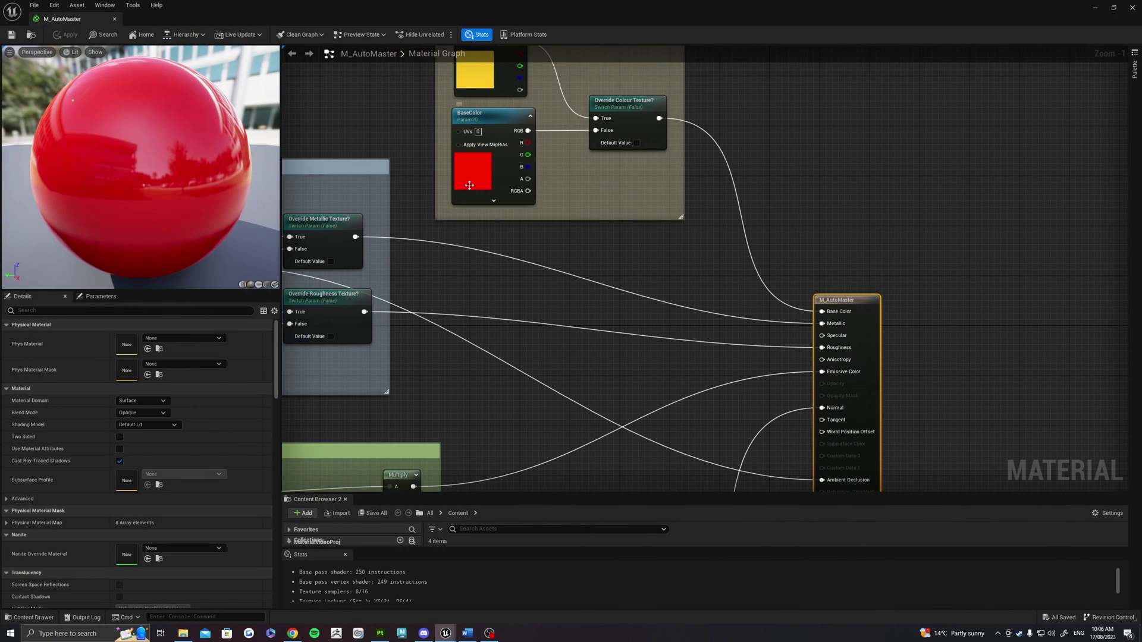
scroll(462, 147, "up", 1)
right_click_drag(463, 147, 669, 106)
right_click_drag(693, 349, 721, 194)
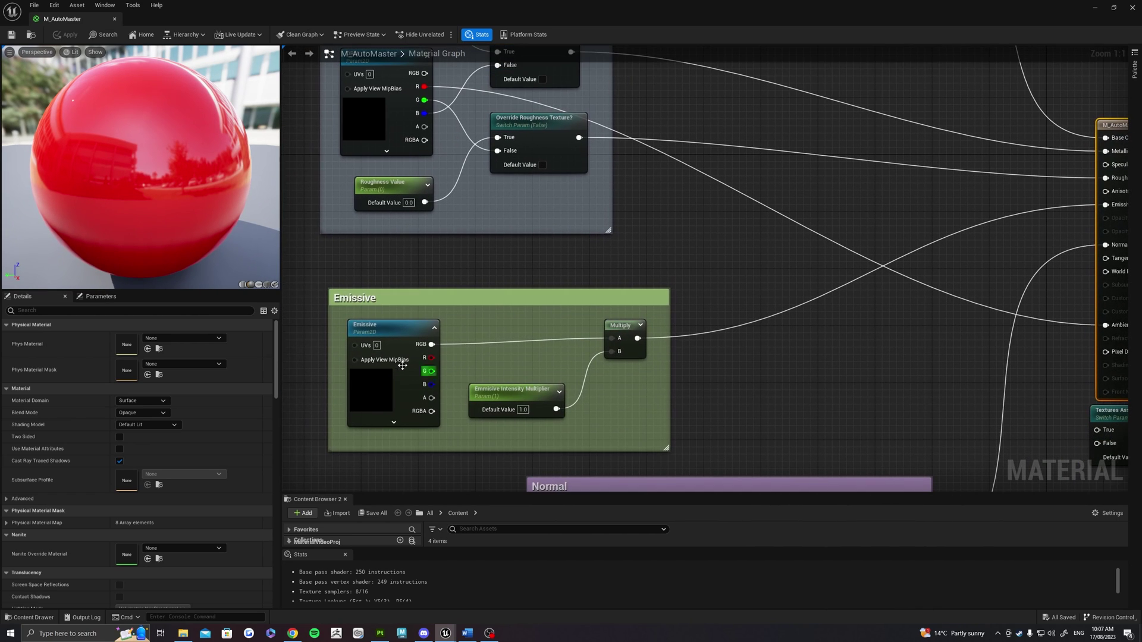
right_click_drag(383, 392, 372, 367)
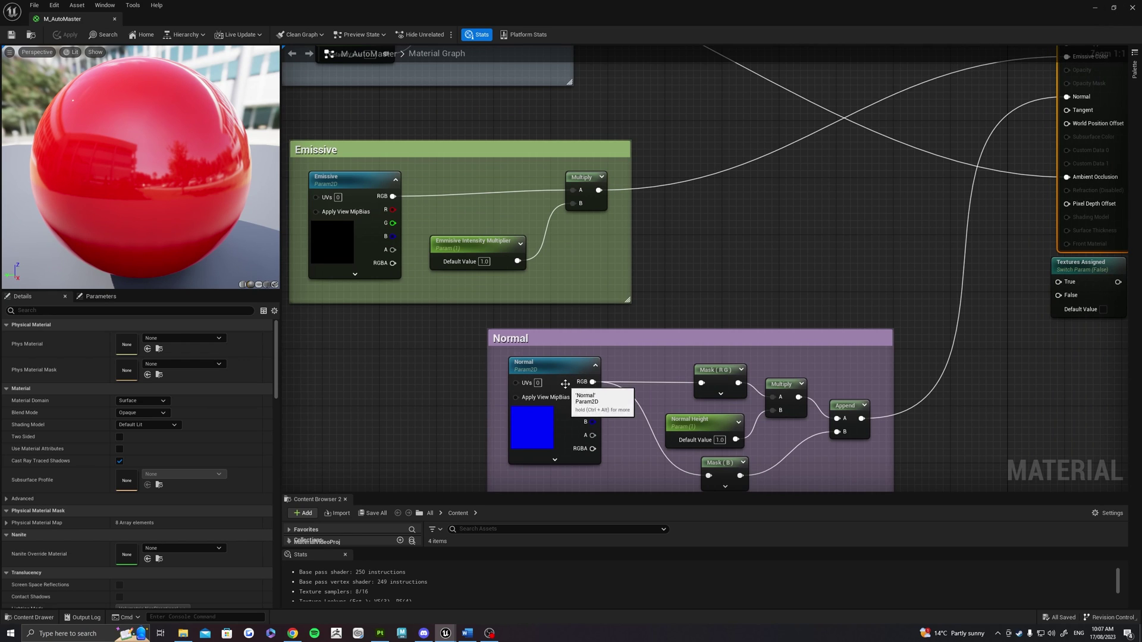
left_click(1132, 8)
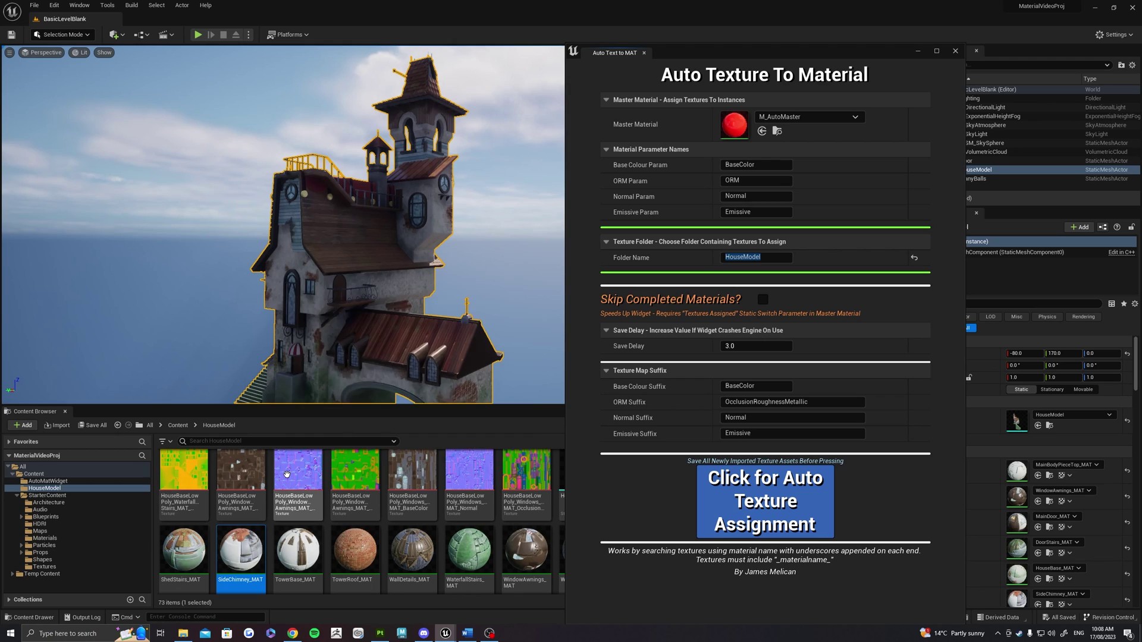
mouse_move(287, 473)
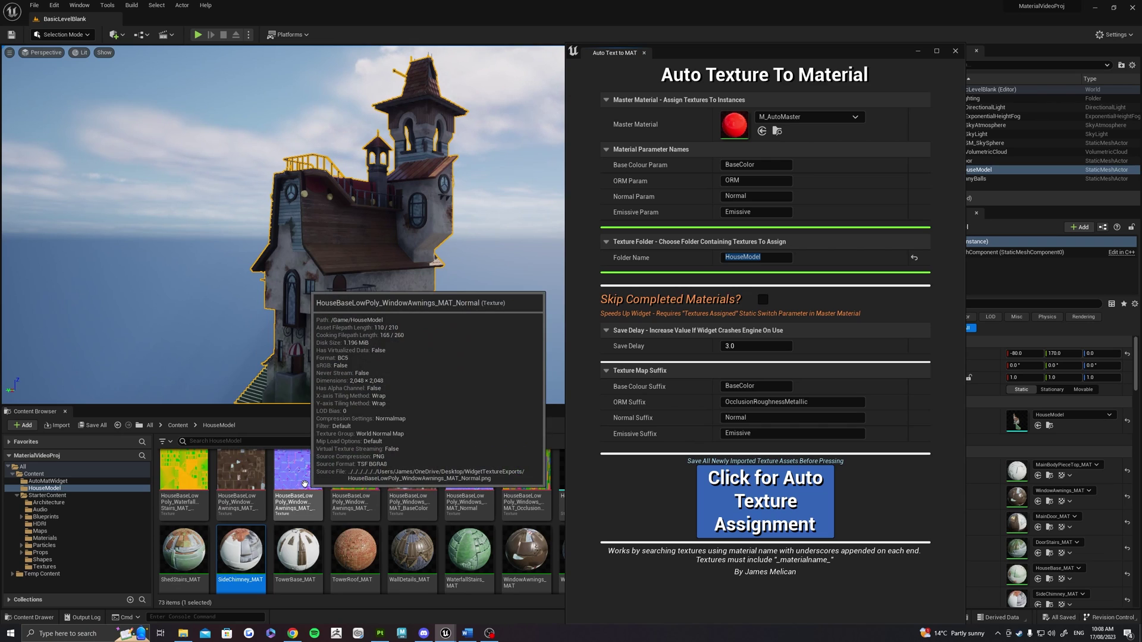
mouse_move(374, 468)
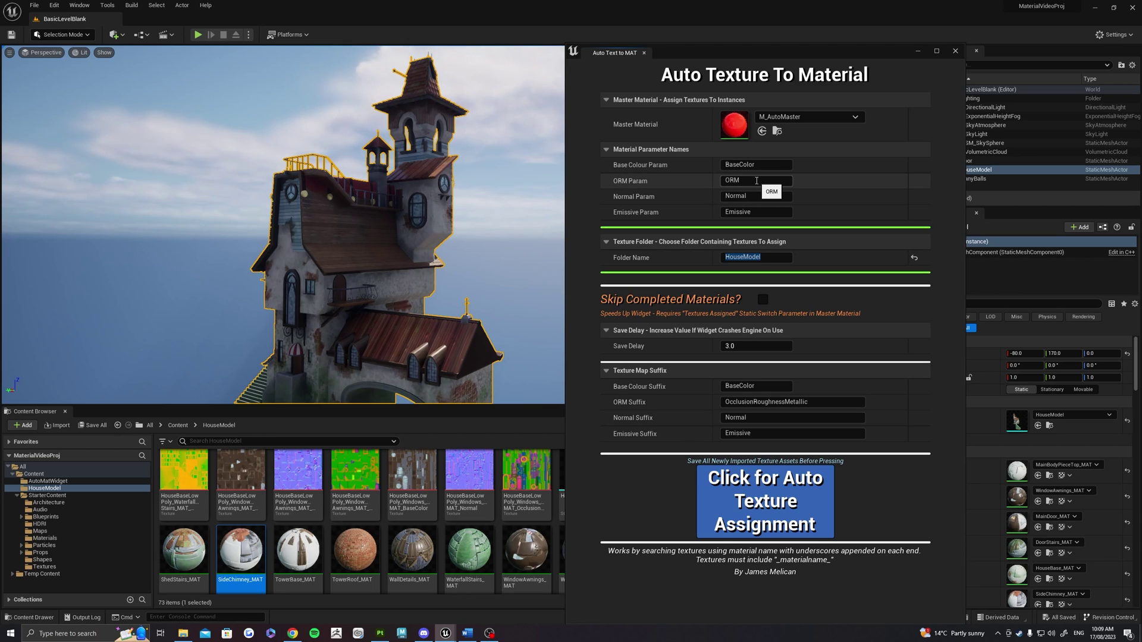
left_click(740, 182)
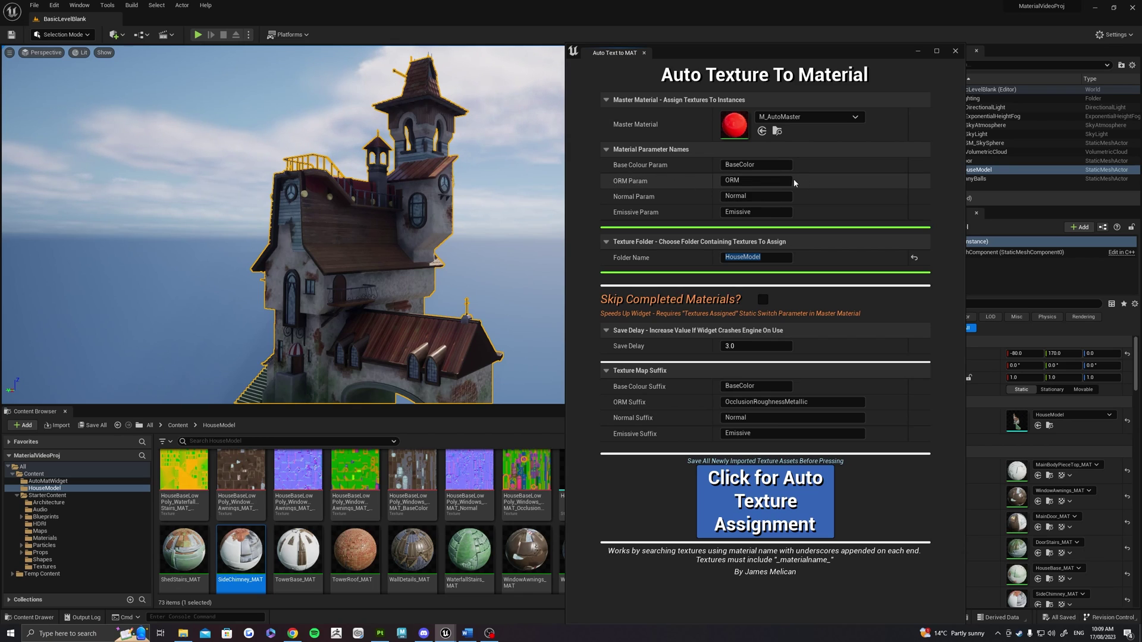